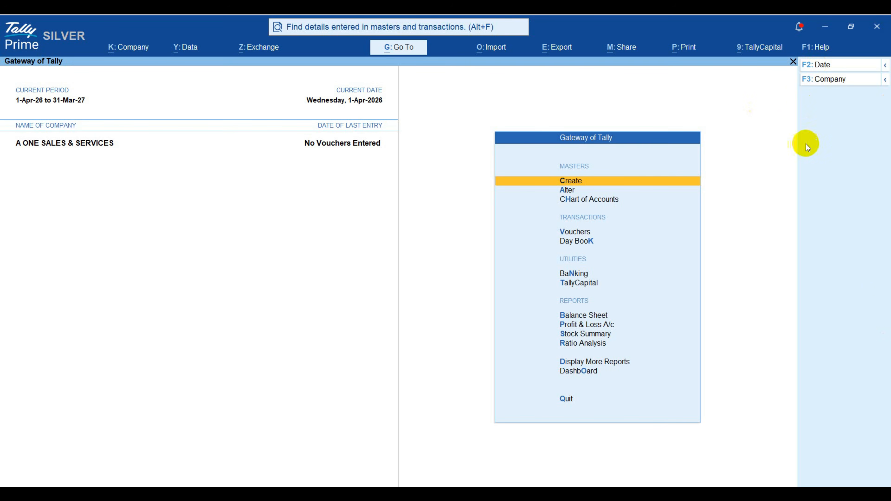
- View the program's About information
left_click(818, 48)
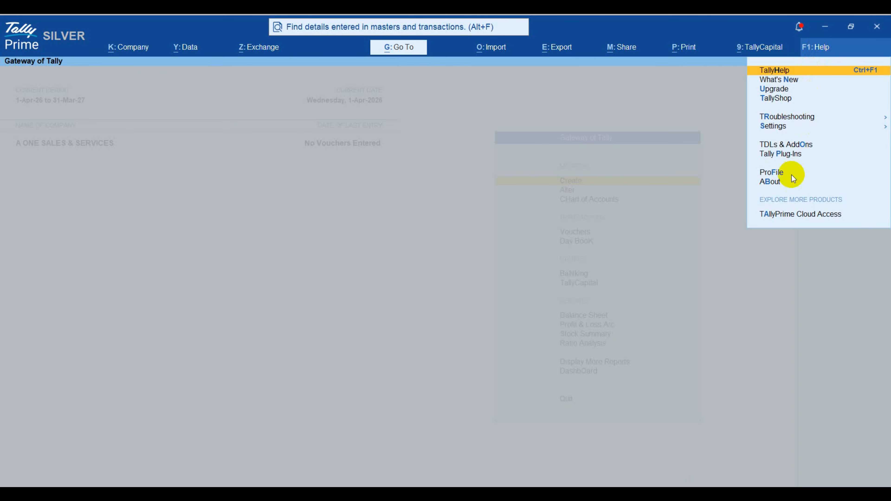
left_click(771, 183)
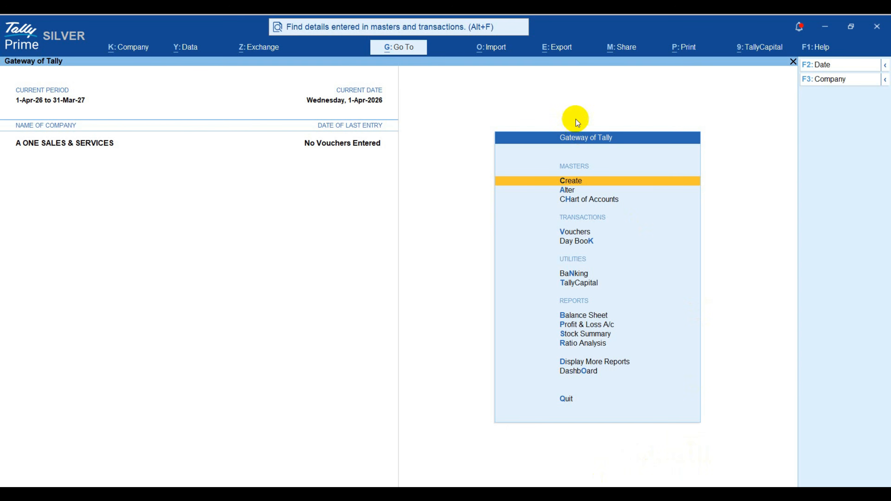
- Start importing transactions with Docs by Ira (PDF/Images) as the type of import
left_click(493, 48)
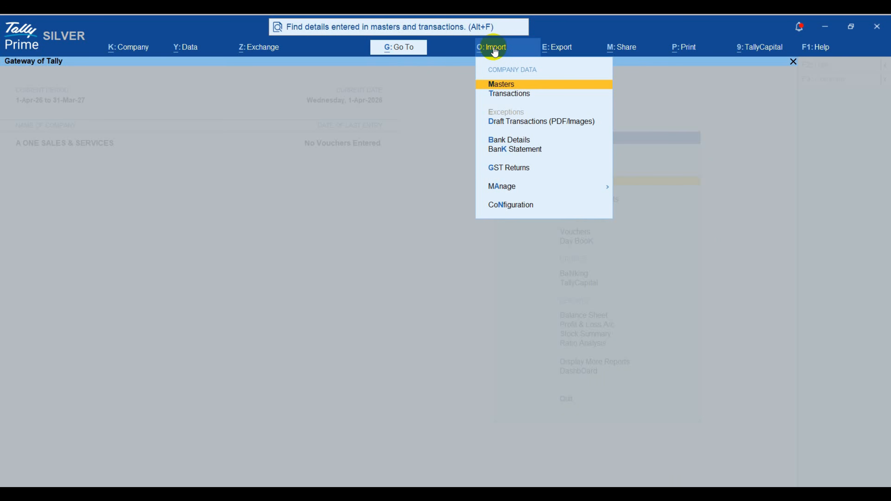
left_click(531, 97)
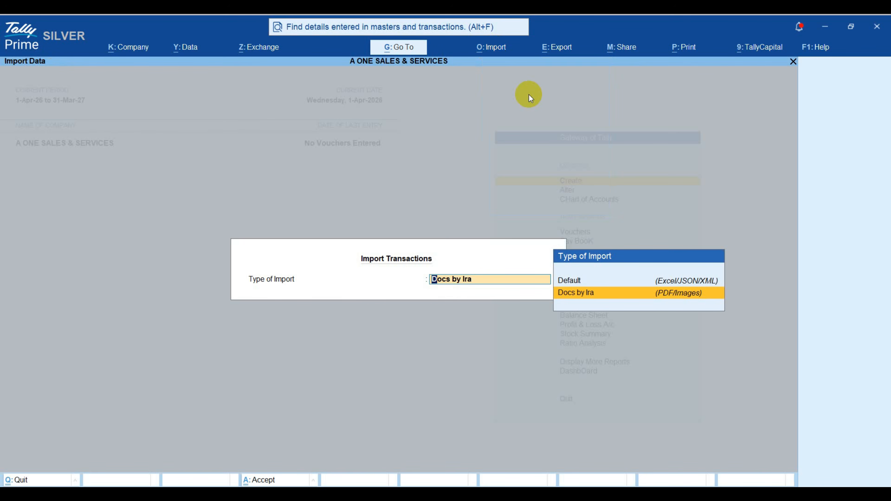
key("Up")
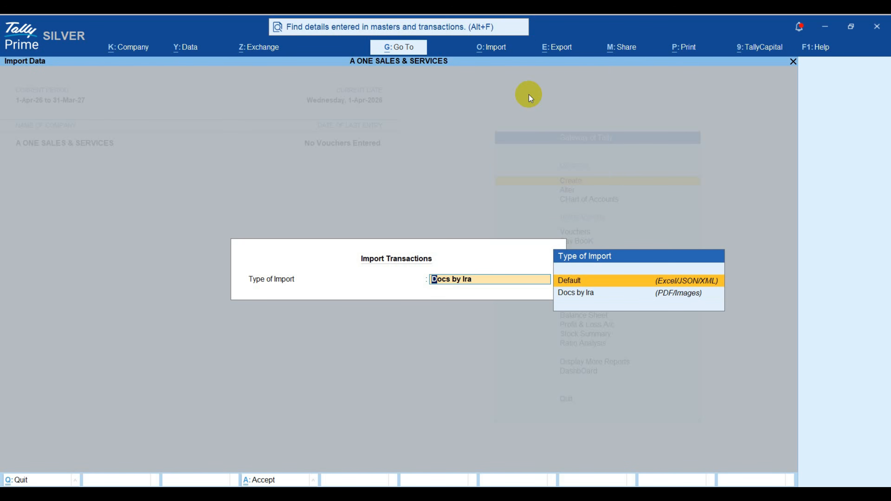
key("Down")
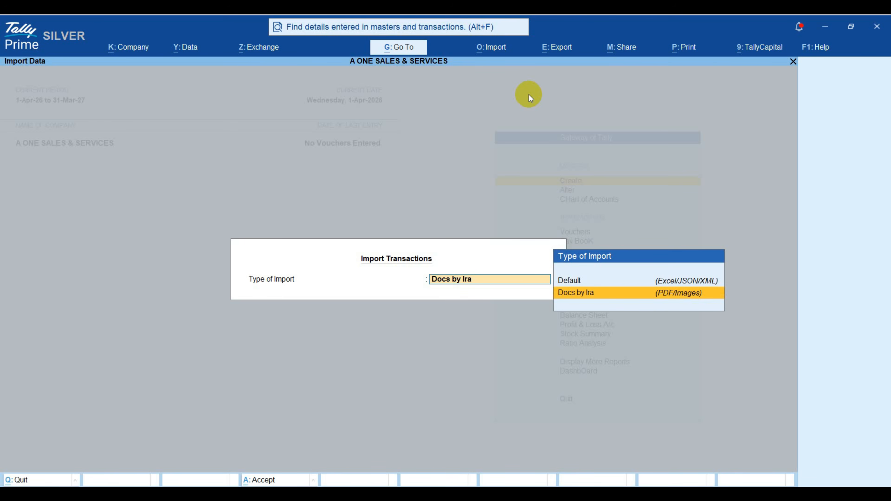
key("Return")
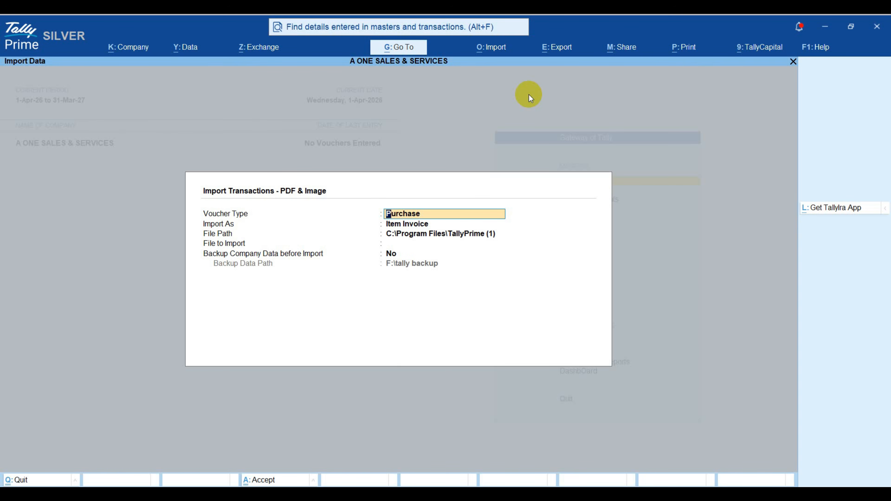
- Look through the available voucher types for the import and reveal the inactive ones
key("BackSpace")
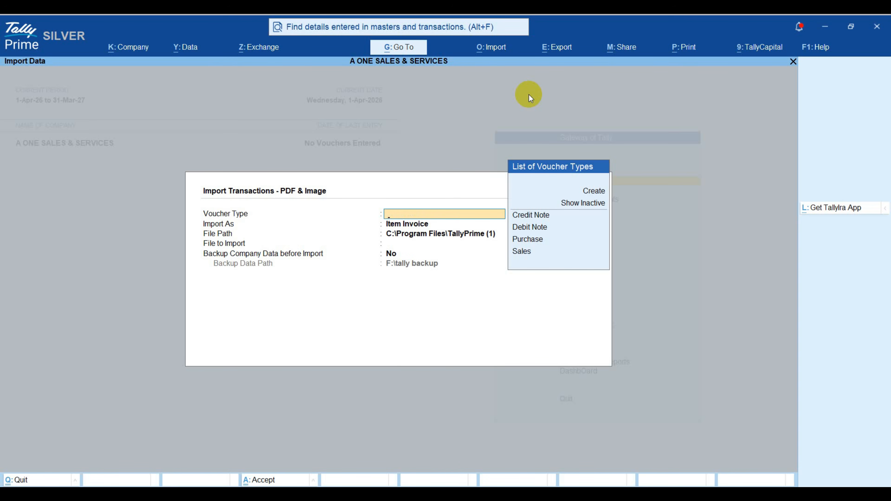
key("Down")
key("Down")
key("Down")
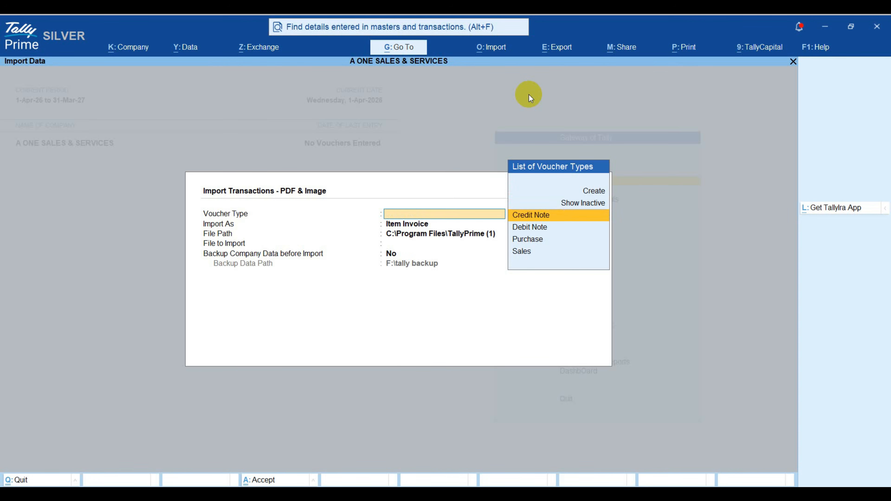
key("Down")
key("Down")
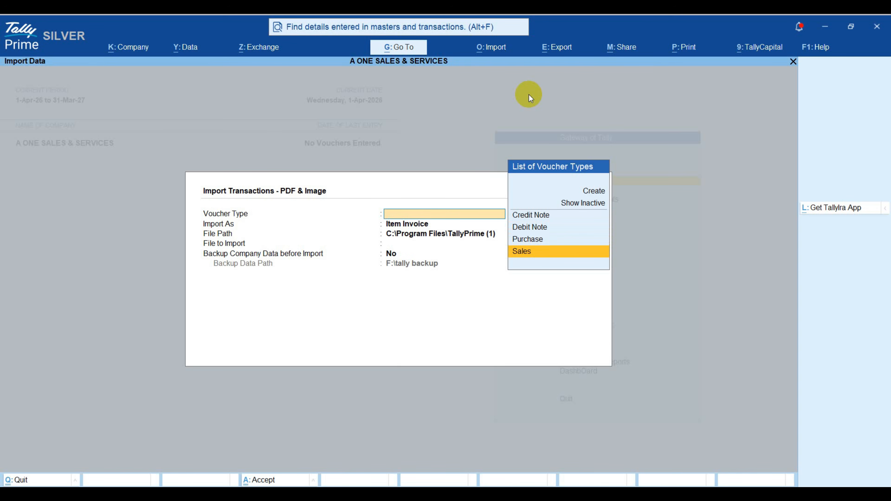
key("Up")
key("Up")
key("Up")
key("Up")
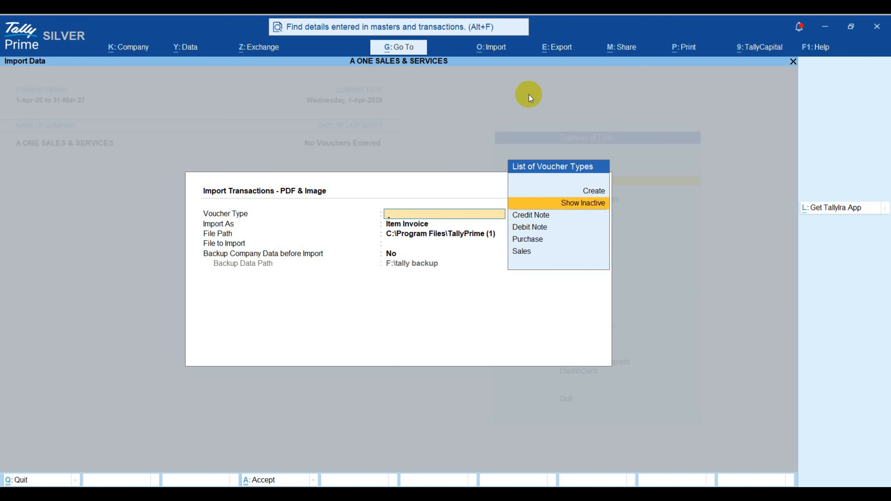
key("Return")
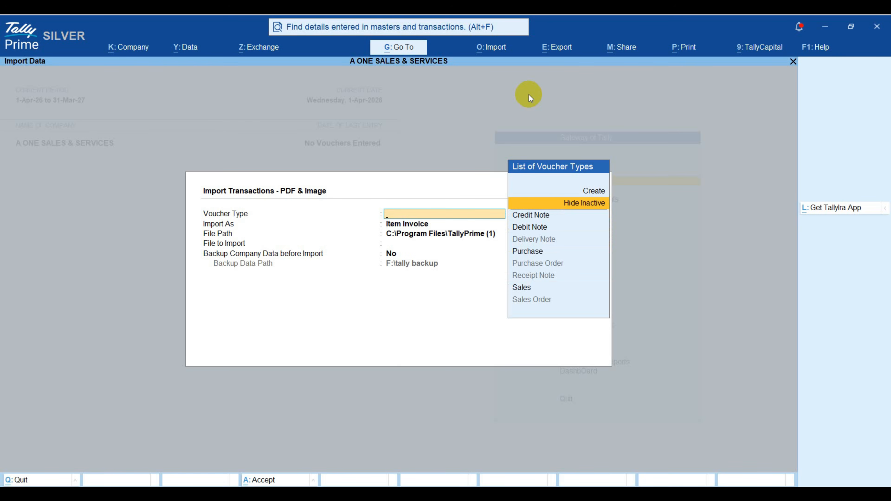
- Set the import's voucher type to Purchase, imported as Item Invoice
key("Up")
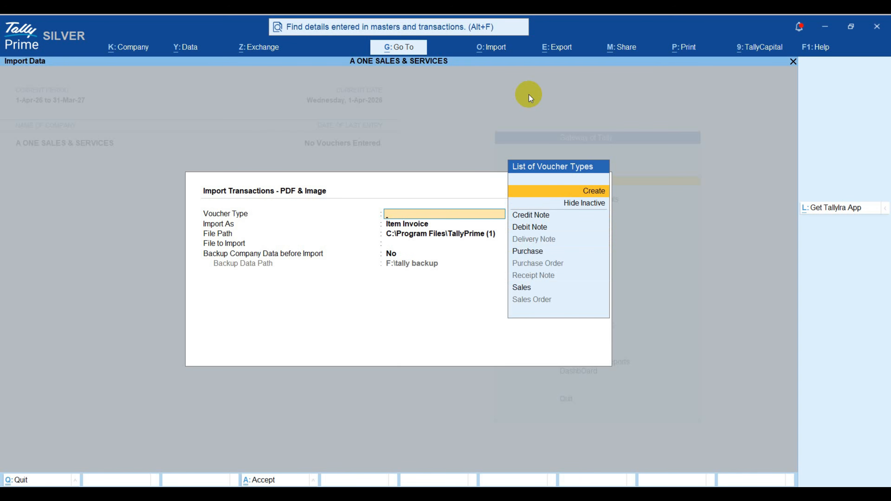
key("Down")
key("Down")
key("Down")
key("Down")
key("Down")
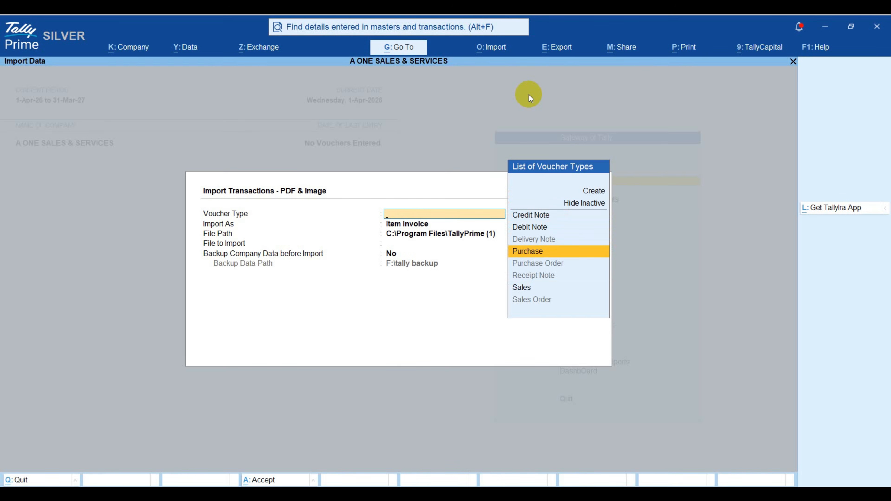
key("Return")
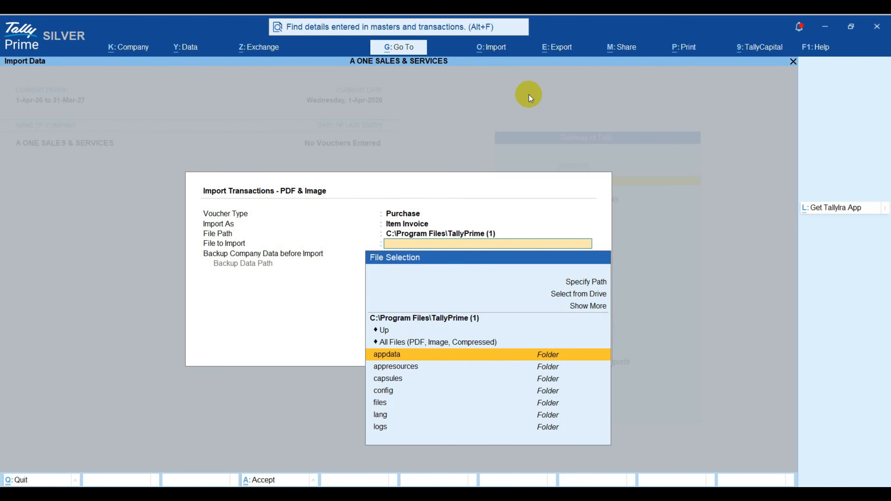
- Set the import's file path to the Desktop folder by selecting it from the drive list
key("Up")
key("Up")
key("Up")
key("Up")
key("Up")
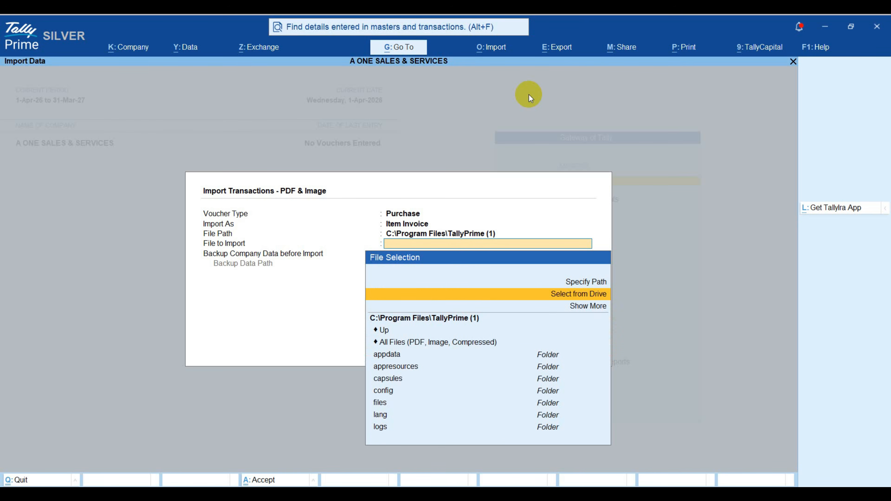
key("Return")
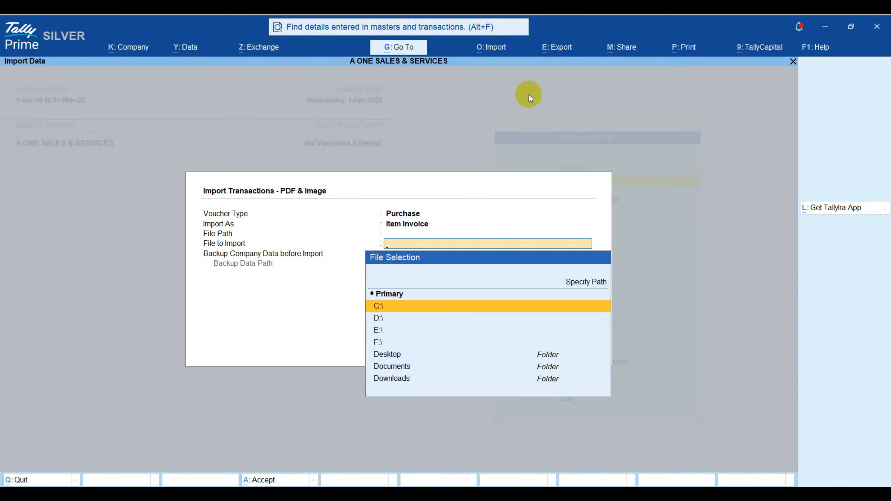
key("Down")
key("Down")
key("Down")
key("Down")
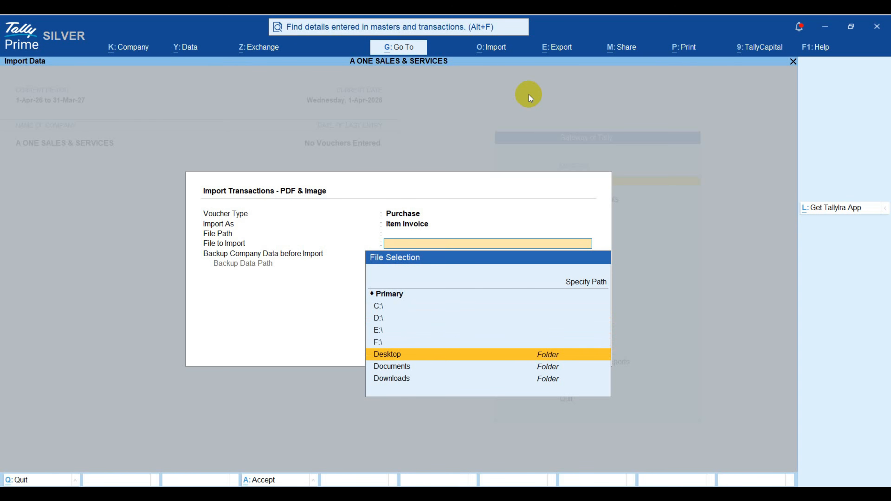
key("Return")
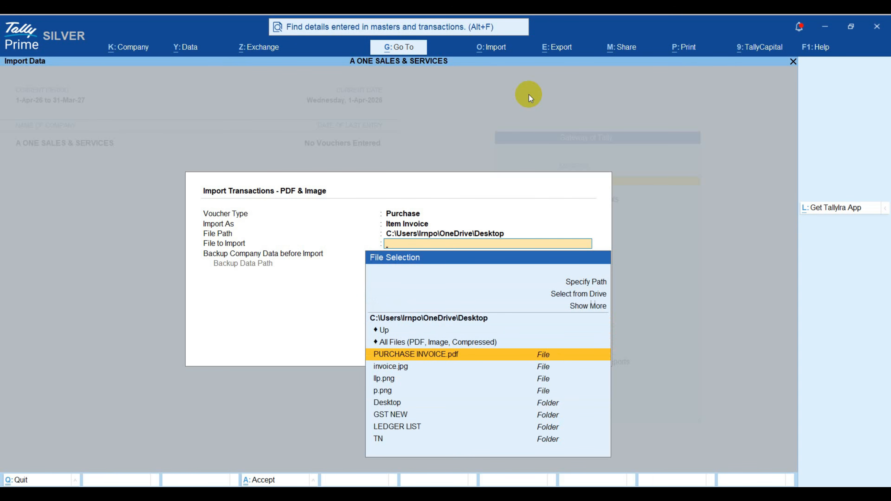
- Choose invoice.jpg as the file to import and run the import without backing up company data
key("Down")
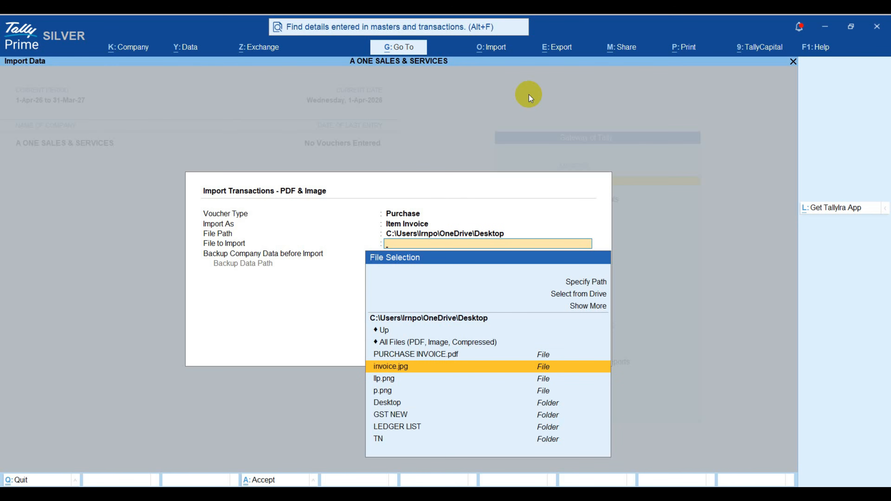
key("Return")
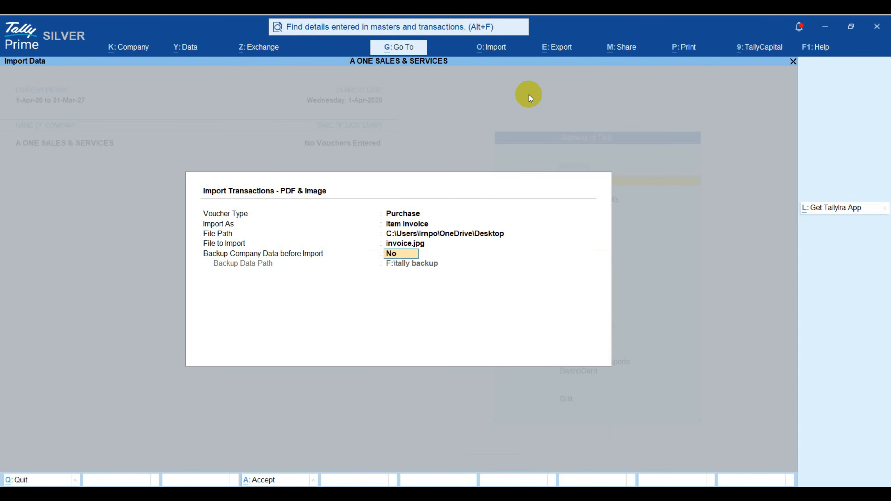
key("Return")
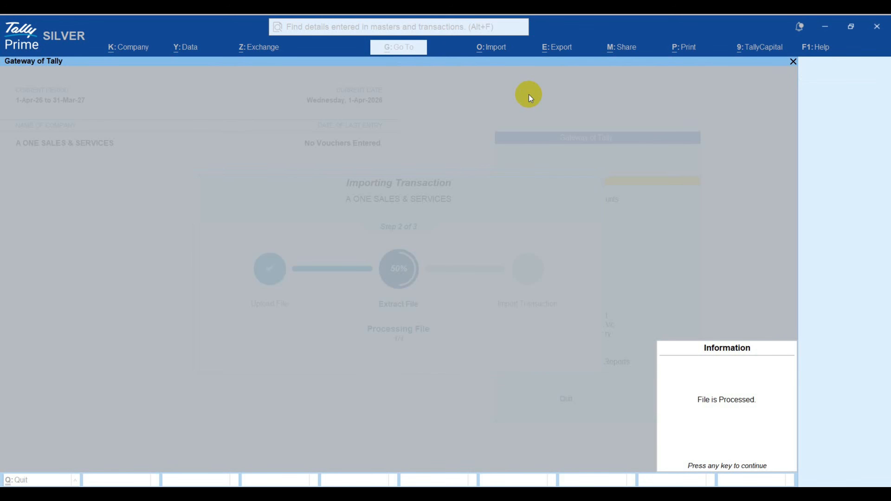
key("Return")
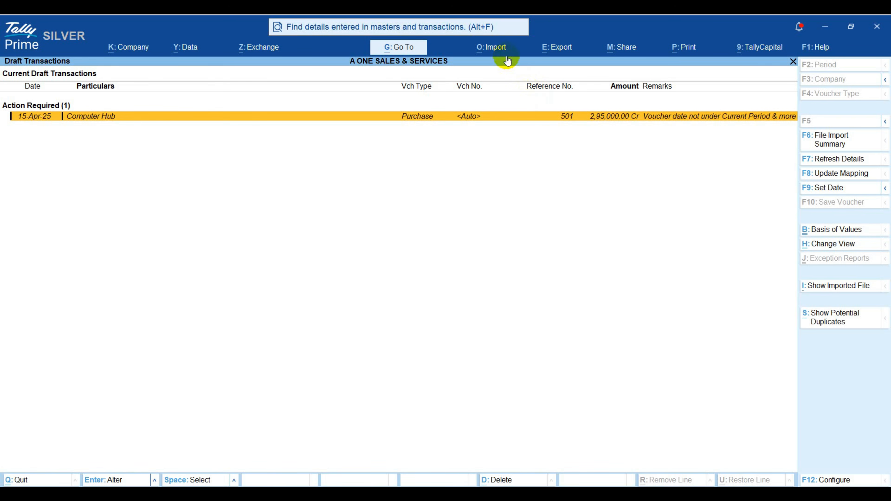
- Open the draft transactions from PDF/images and view the source invoice imported for Computer Hub
left_click(498, 53)
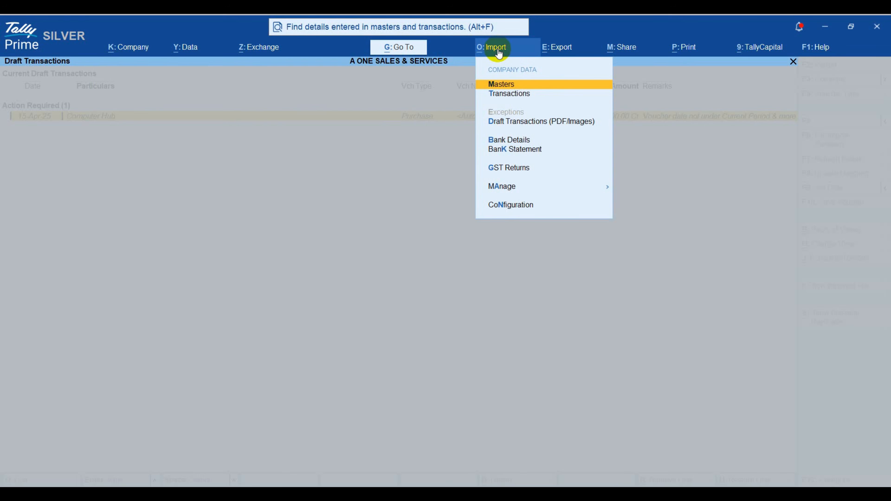
left_click(544, 122)
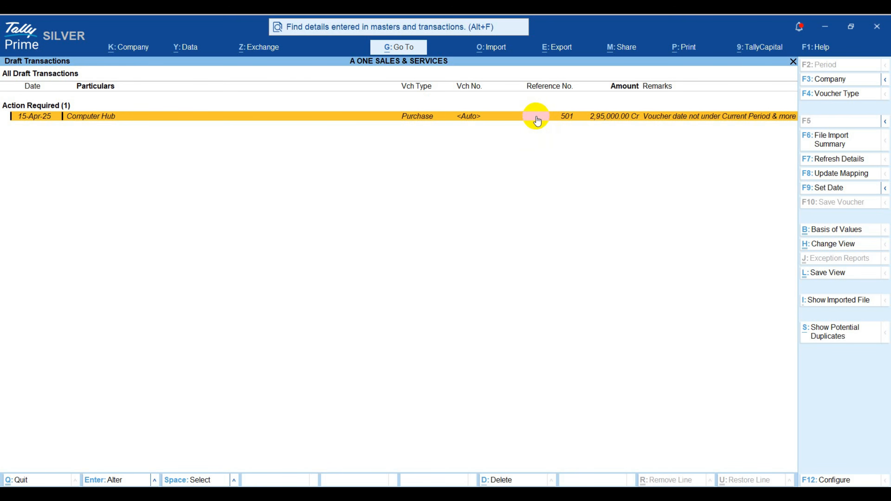
left_click(834, 303)
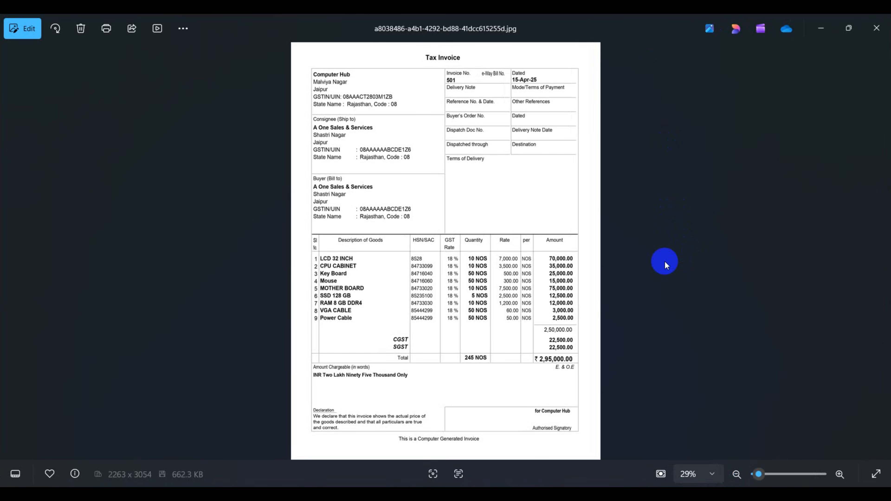
left_click(878, 37)
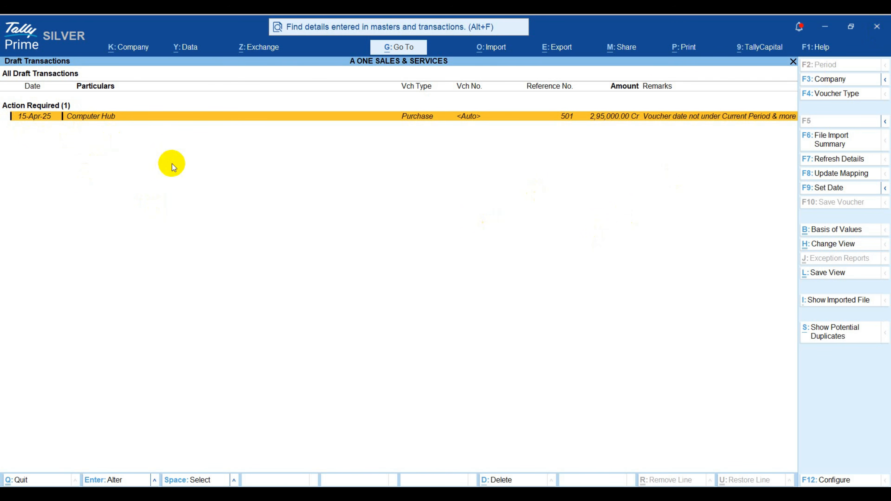
- Open the Computer Hub draft purchase voucher and create its new party ledger from the prefilled supplier details
key("Return")
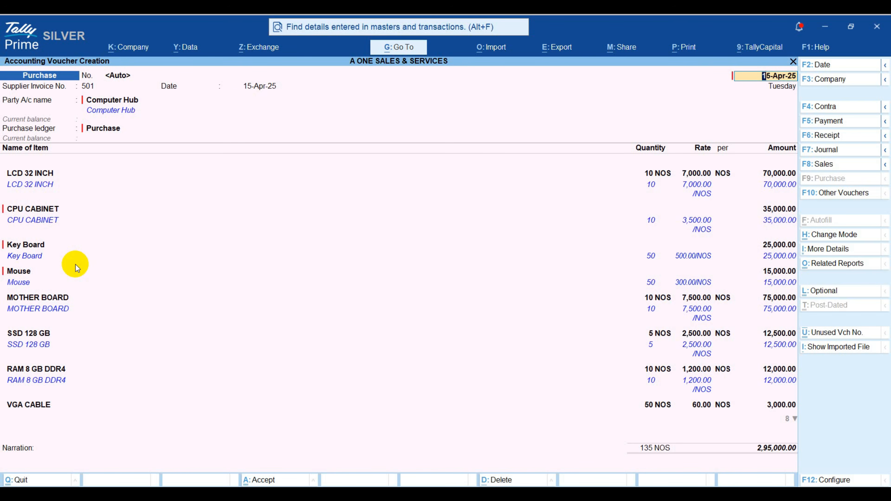
key("Return")
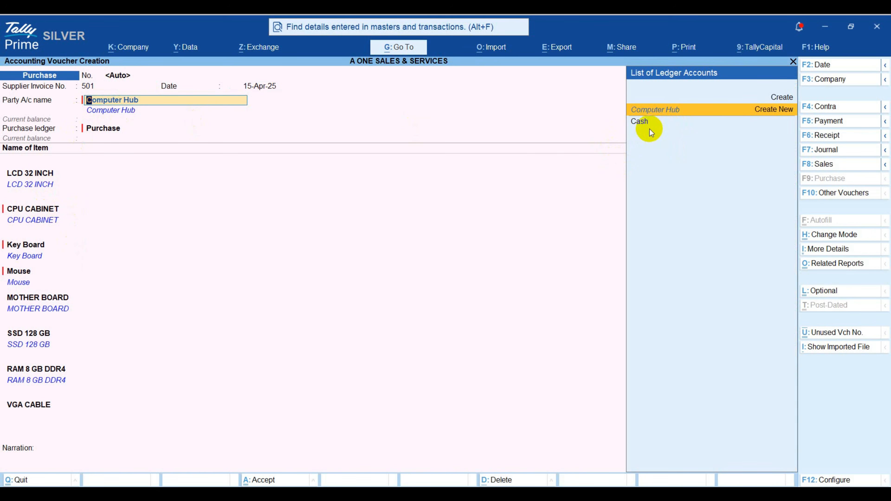
left_click(669, 113)
left_click(763, 118)
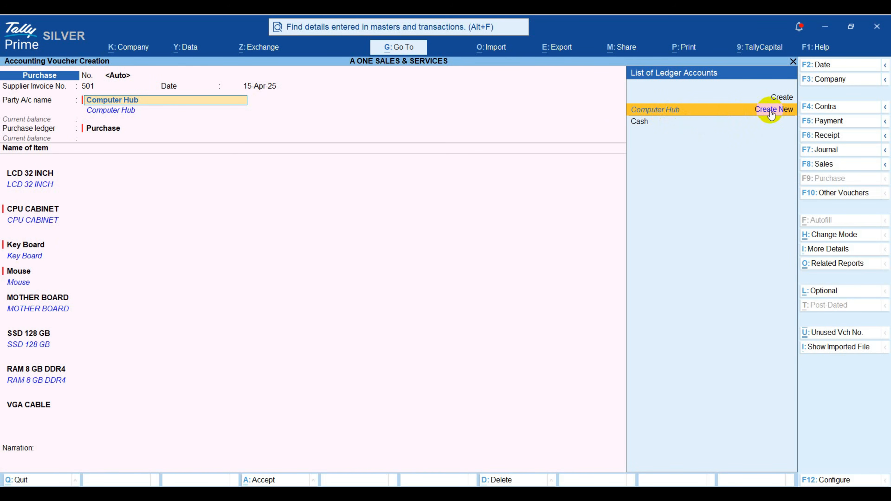
left_click(770, 114)
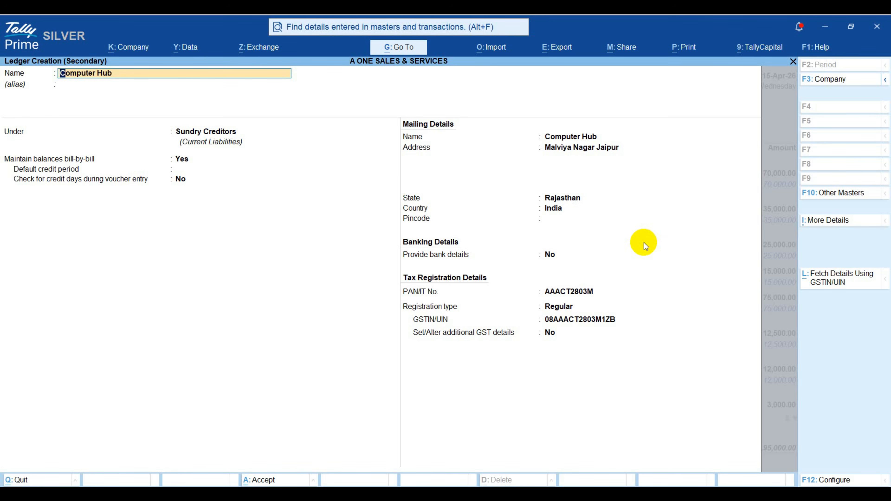
key("ctrl")
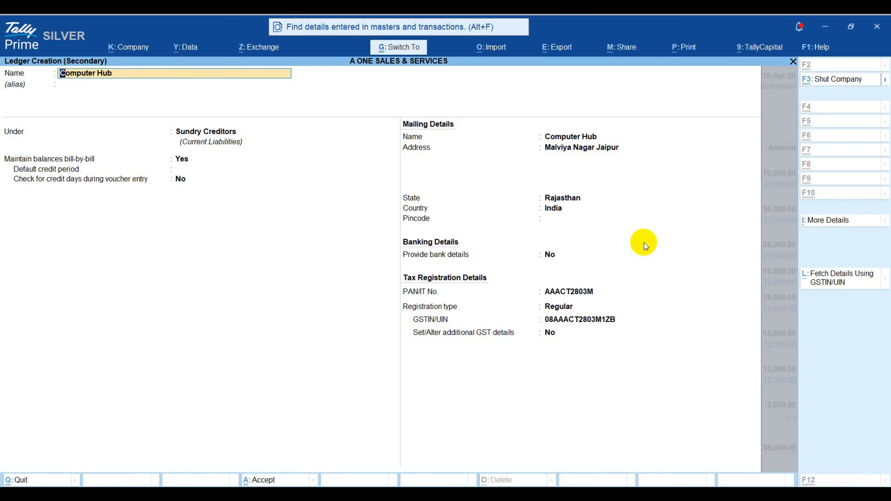
key("ctrl+a")
key("ctrl+a")
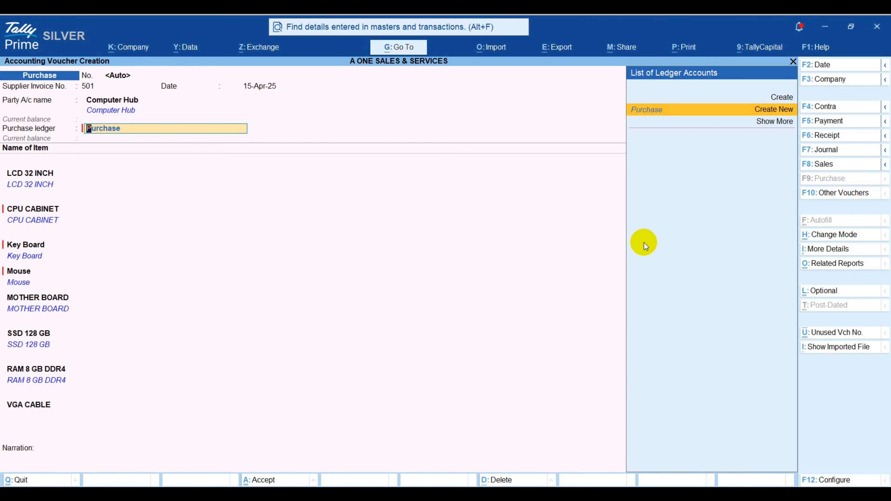
- Create the missing Purchase ledger under Purchase Accounts, with assessable value calculation Not Applicable and no bank details
left_click(690, 111)
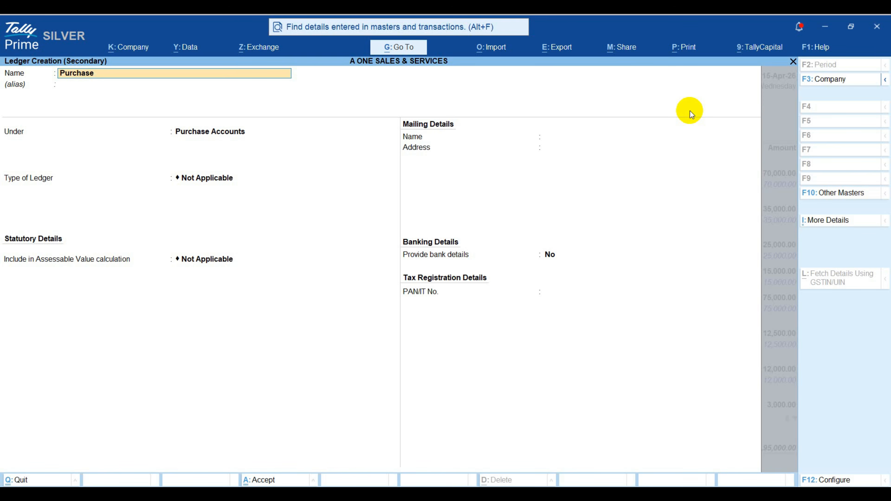
key("Return")
key("Return")
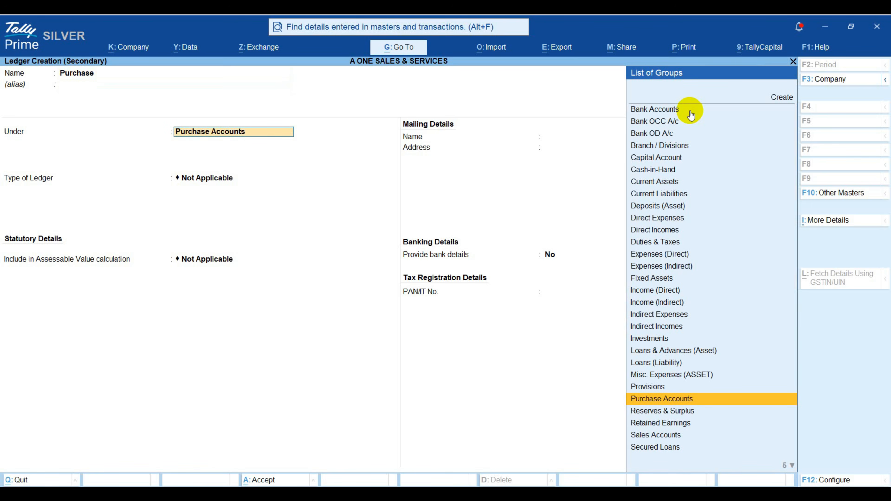
key("Return")
key("Return")
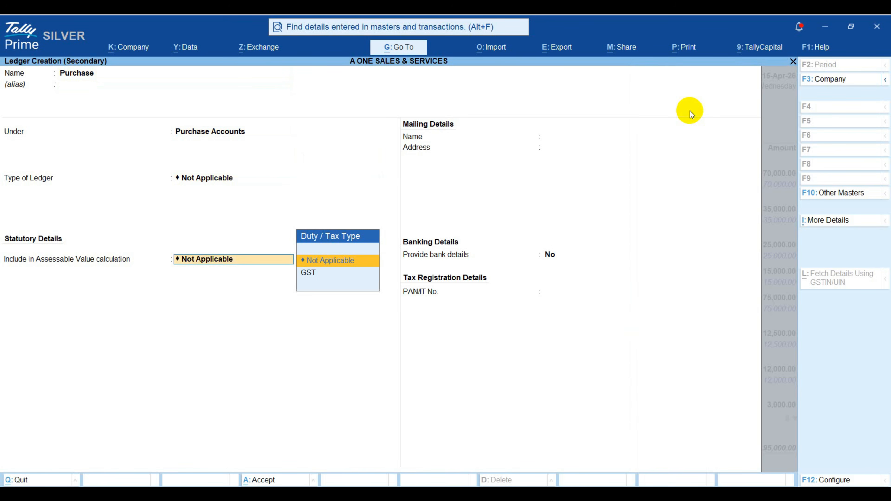
key("Return")
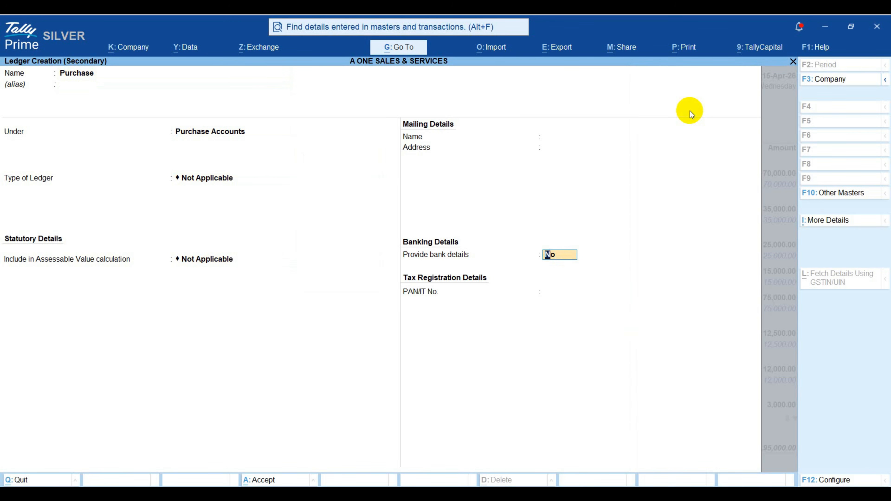
key("Return")
key("Return")
key("Return")
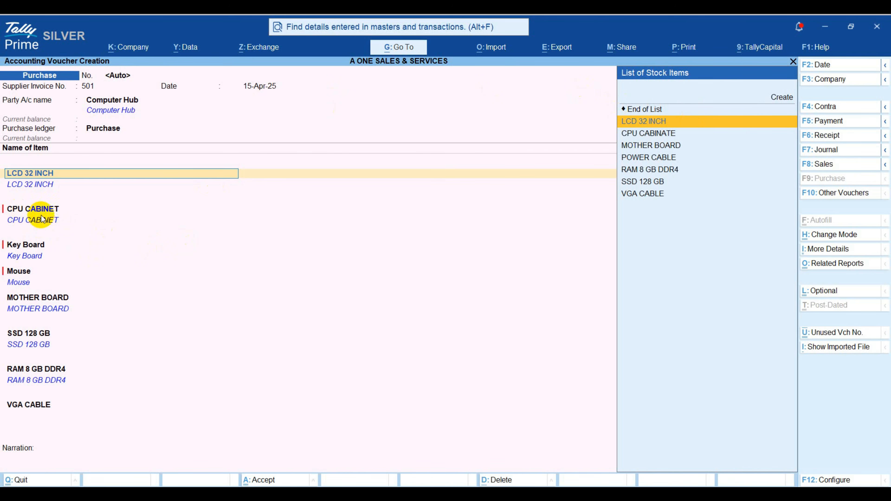
- Start a new stock item for the CPU CABINET line under Primary and set its unit to NOS
left_click(31, 208)
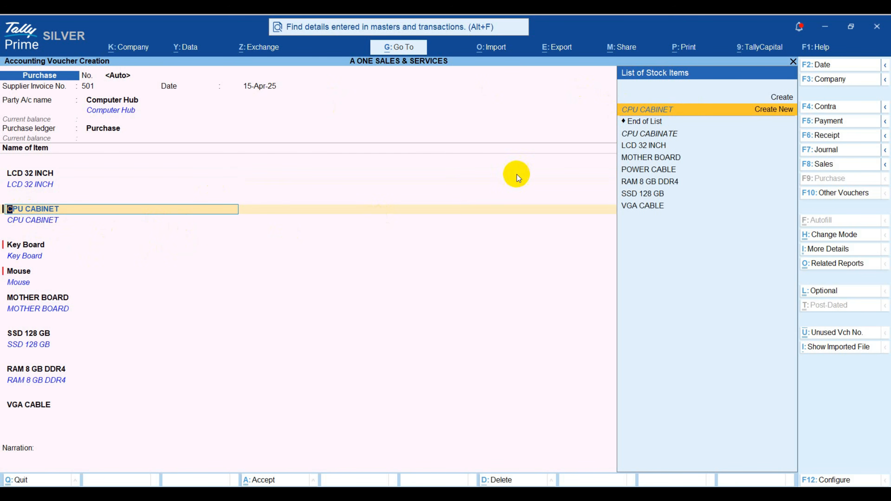
left_click(765, 115)
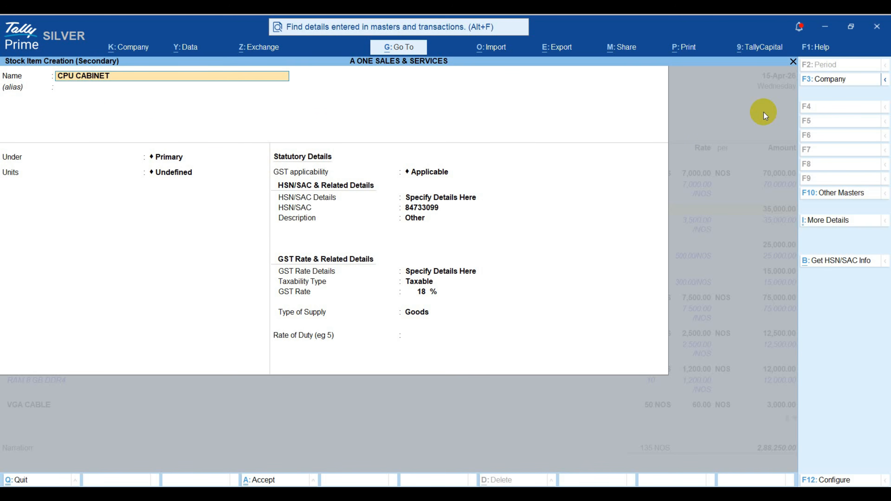
left_click(188, 92)
key("Return")
key("Return")
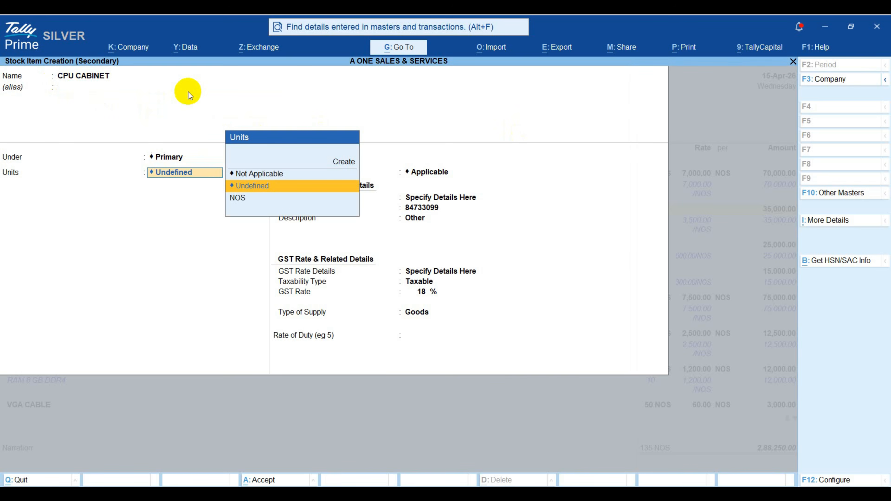
key("Down")
key("Return")
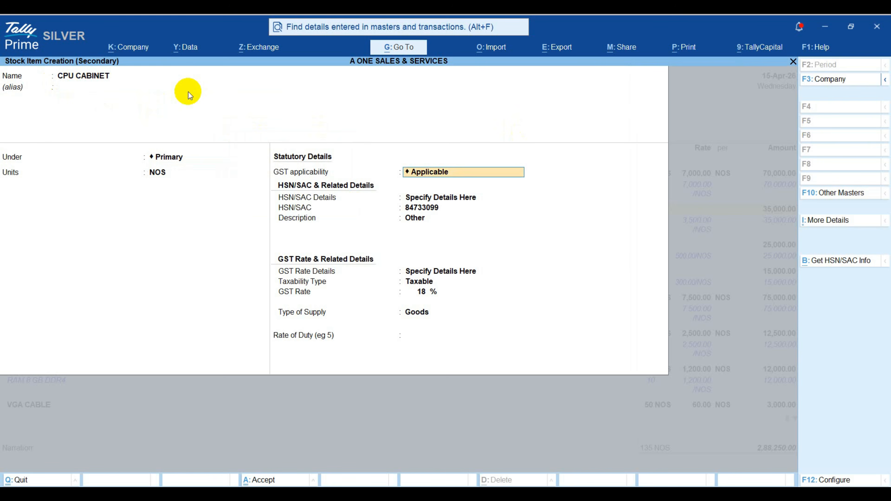
- Keep CPU CABINET's prefilled HSN 84733099, 18% taxable rate and Goods supply type, and save the stock item
key("Return")
key("Return")
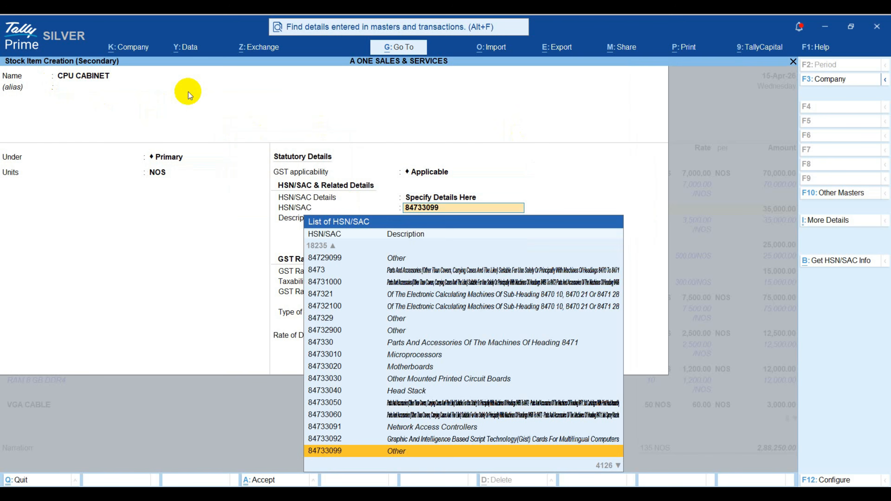
key("Return")
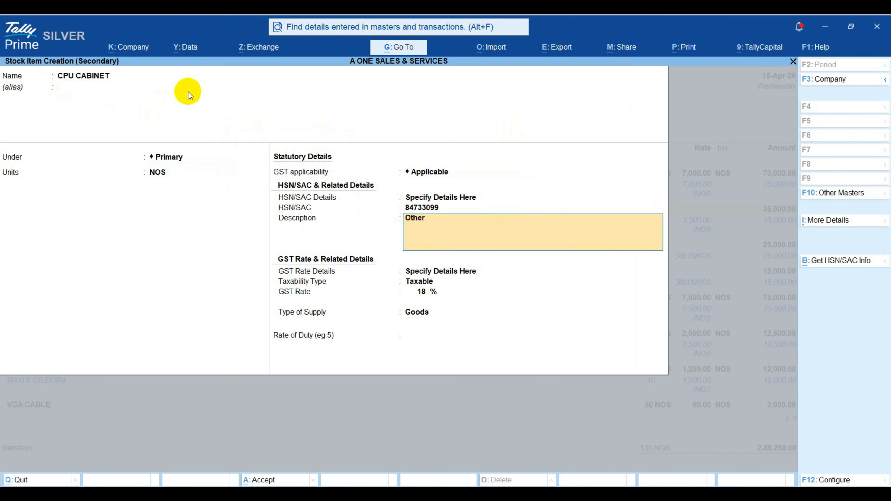
key("Return")
key("Return")
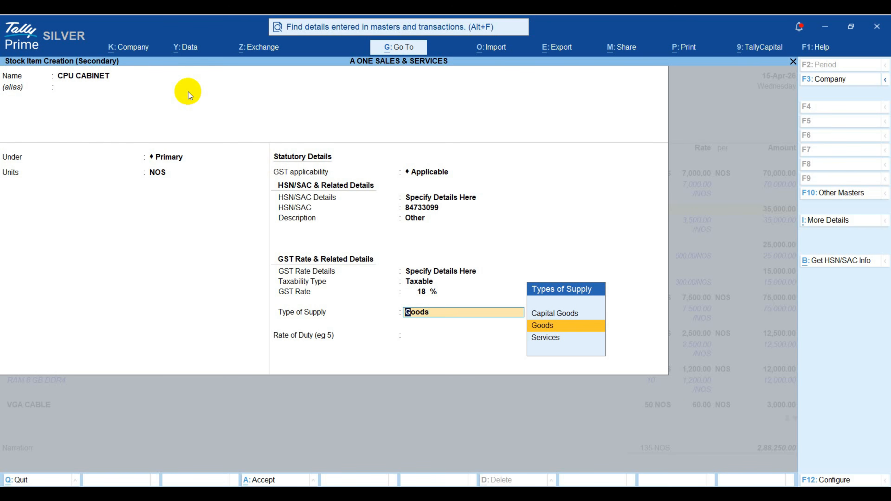
key("Return")
key("Return")
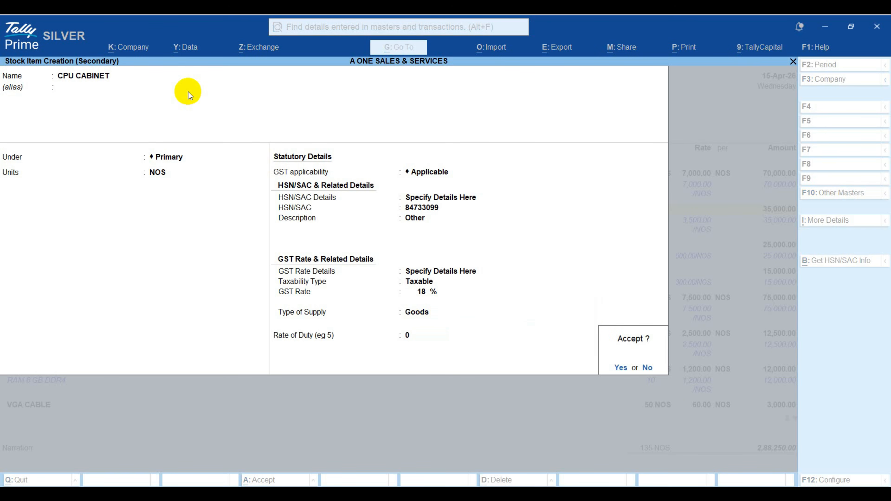
key("Return")
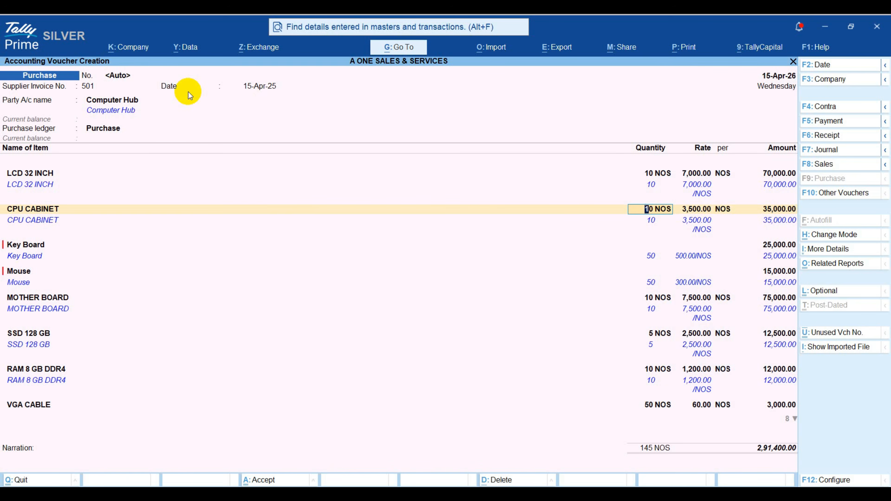
- Start a new stock item for the Key Board line under Primary and set its unit to NOS
left_click(30, 244)
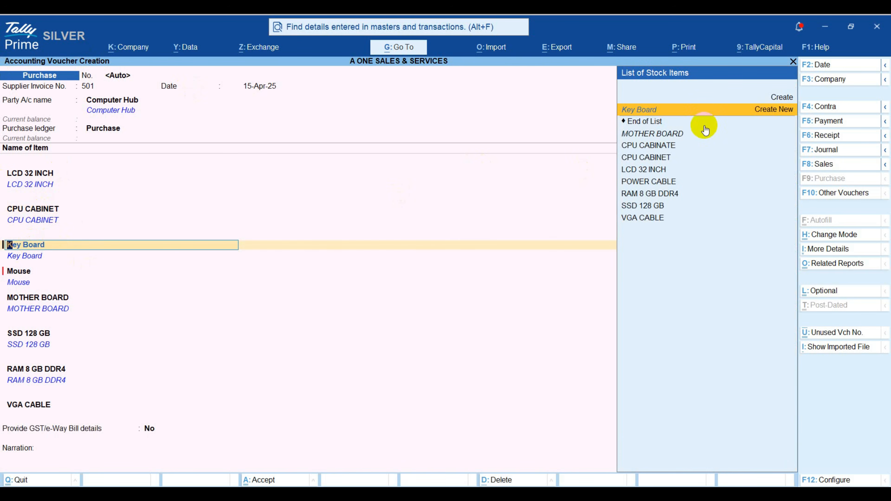
left_click(762, 111)
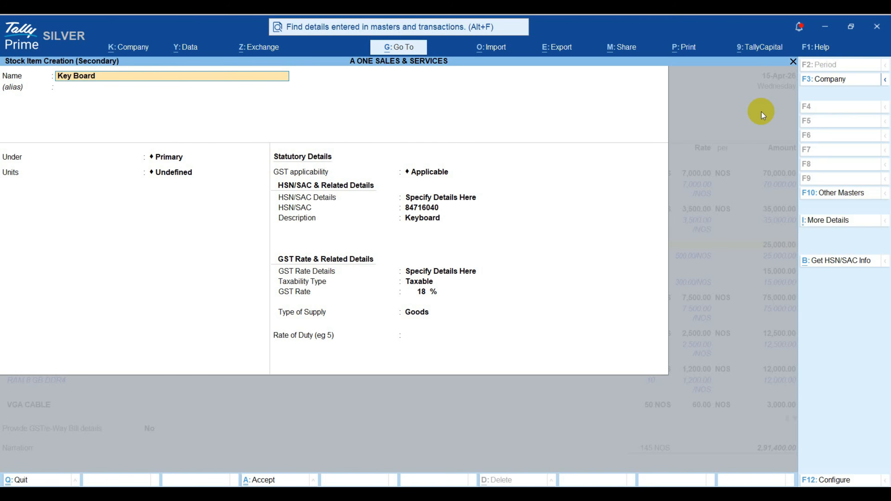
key("Return")
key("Return")
key("Return")
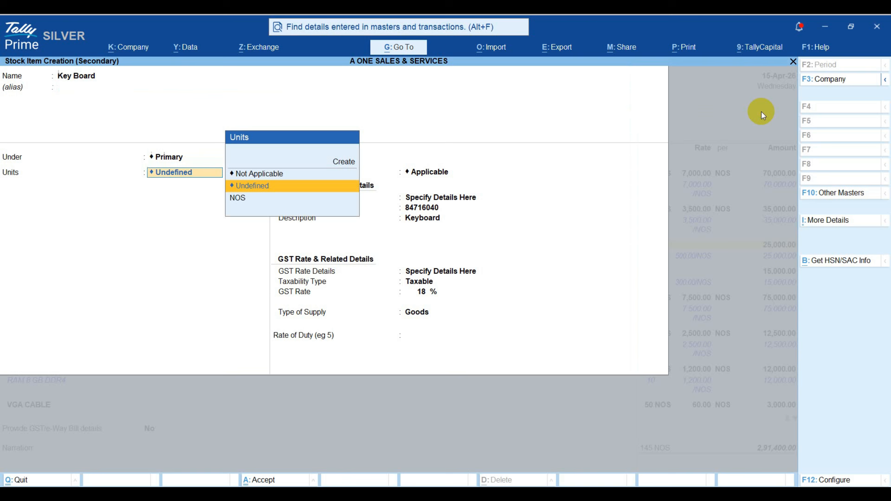
key("Down")
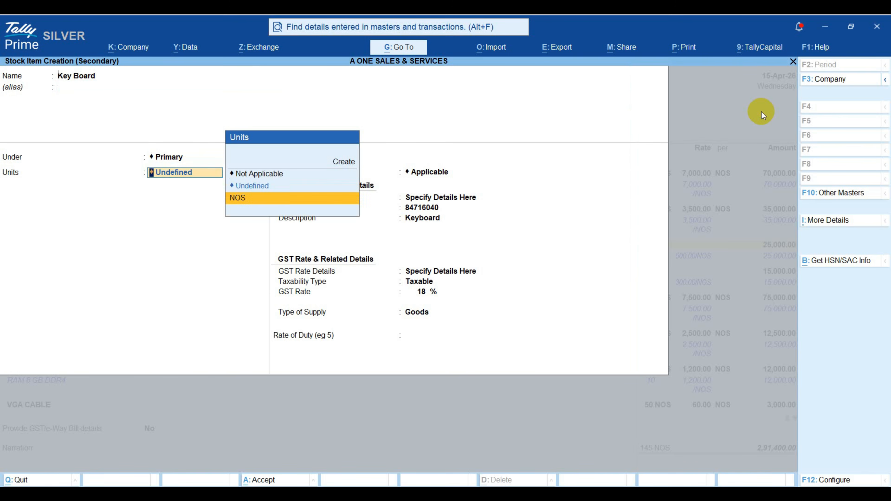
key("Return")
- Keep Key Board's prefilled HSN 84716040, 18% taxable rate and Goods supply type, and save the stock item
key("Return")
key("Return")
key("Return")
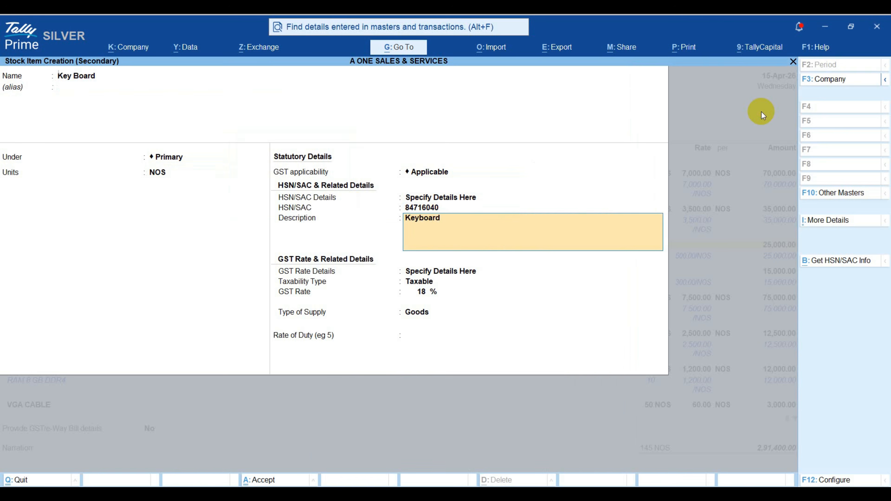
key("Return")
key("Return")
key("Return")
key("Return")
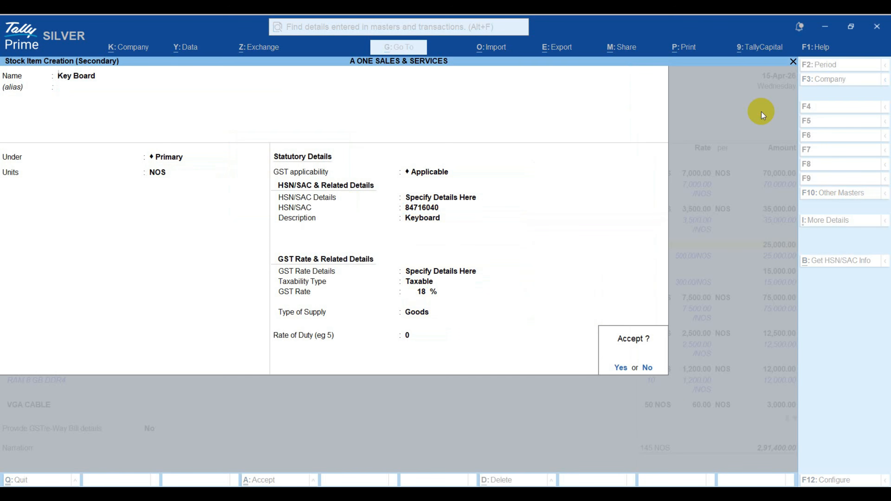
key("Return")
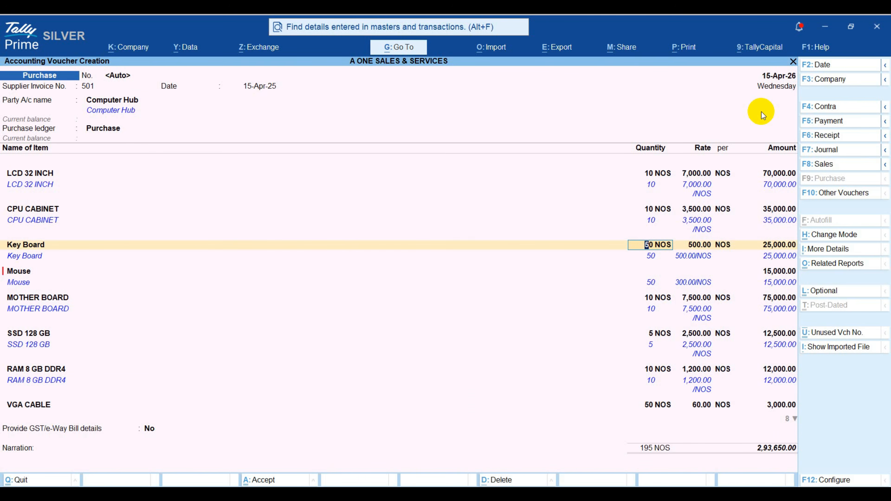
- Start a new stock item for the Mouse line under Primary and set its unit to NOS
left_click(11, 271)
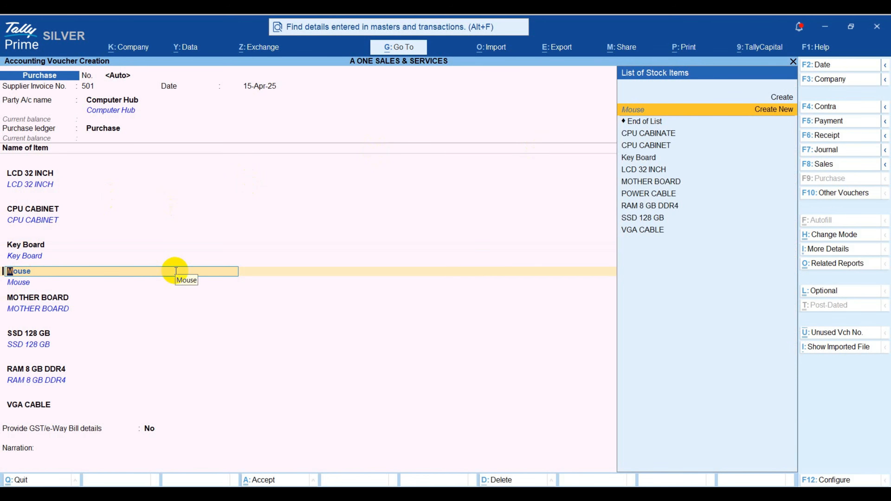
key("Return")
key("Return")
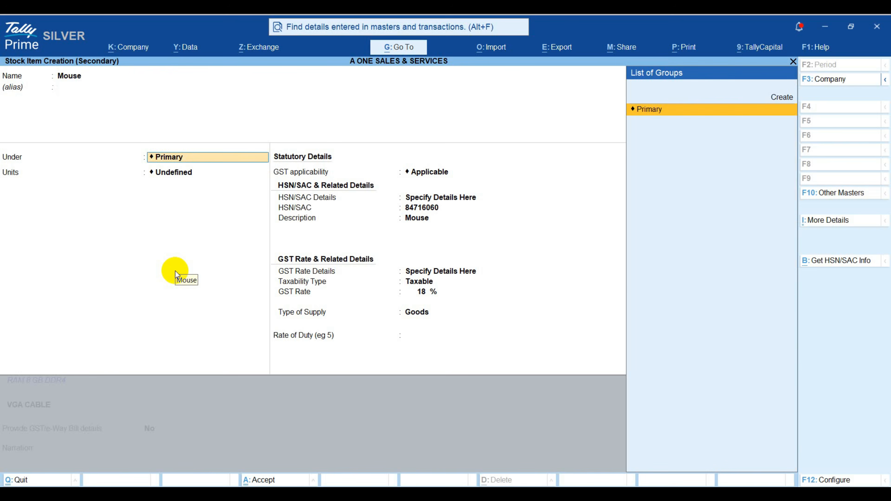
key("Return")
key("Down")
key("Return")
- Keep Mouse's prefilled HSN 84716060, 18% taxable rate and Goods supply type, and save the stock item
key("Return")
key("Return")
key("Return")
key("Return")
key("Return")
key("Return")
key("Return")
key("Return")
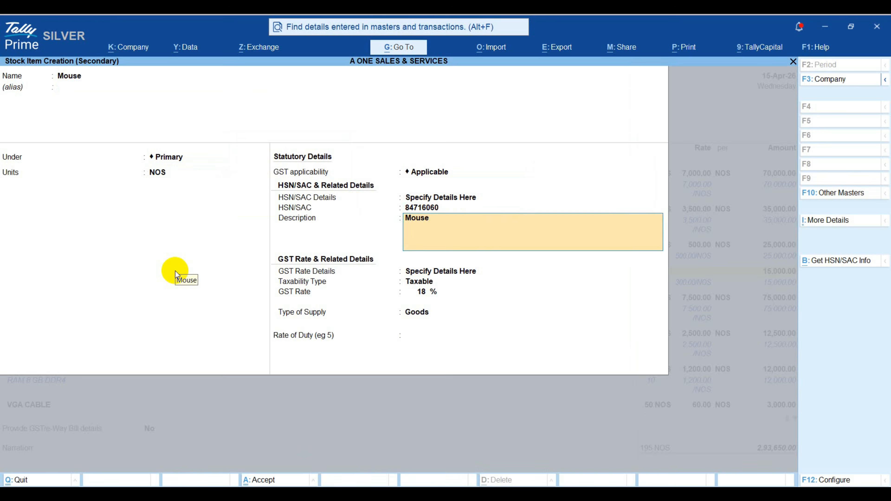
key("Return")
key("ctrl+a")
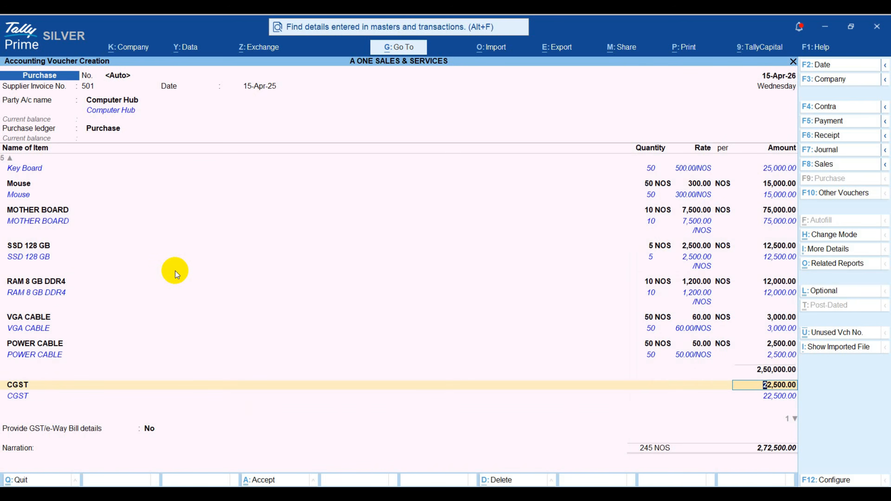
- Keep the CGST amount and start creating a new SGST ledger for the line below it
key("Return")
key("BackSpace")
key("Return")
key("Down")
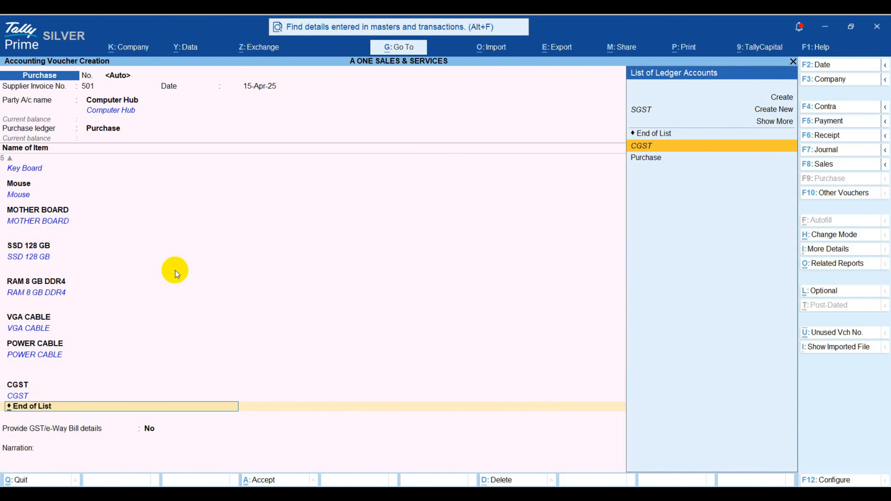
key("Up")
key("Up")
key("Up")
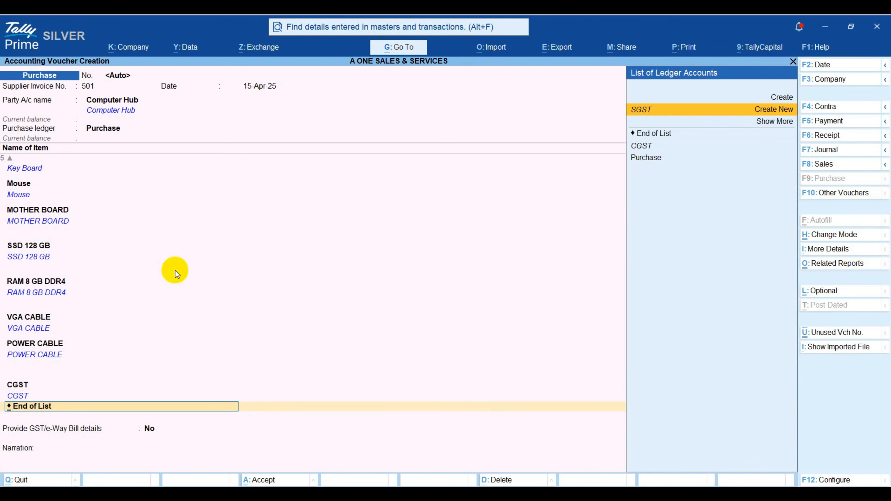
key("Return")
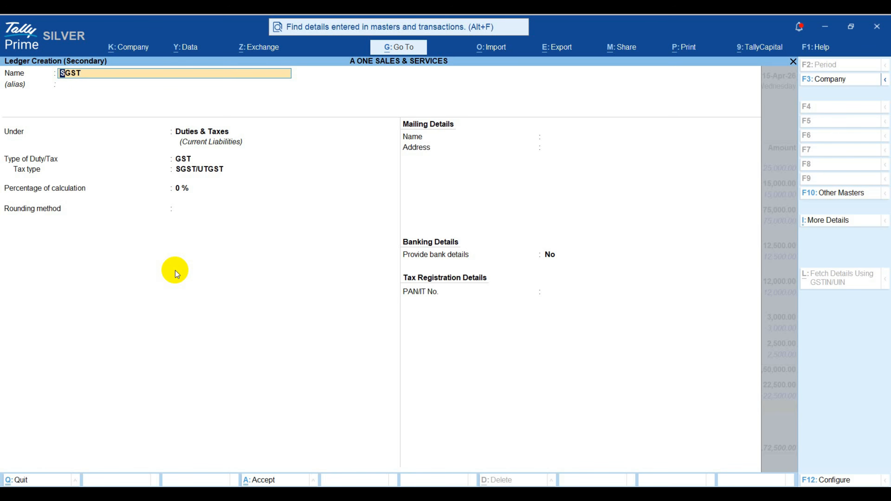
- Save the SGST ledger under Duties & Taxes with duty type GST, tax type SGST/UTGST, 0% calculation, rounding Not Applicable and no bank details
key("Return")
key("Return")
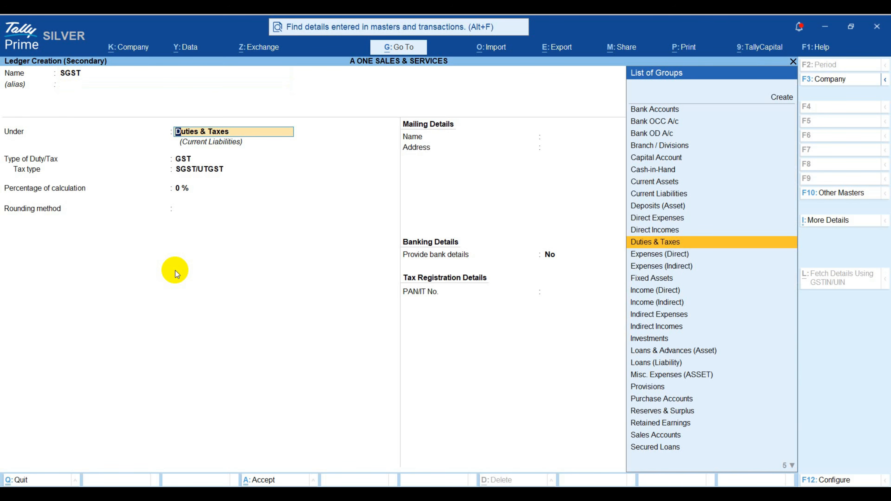
key("Return")
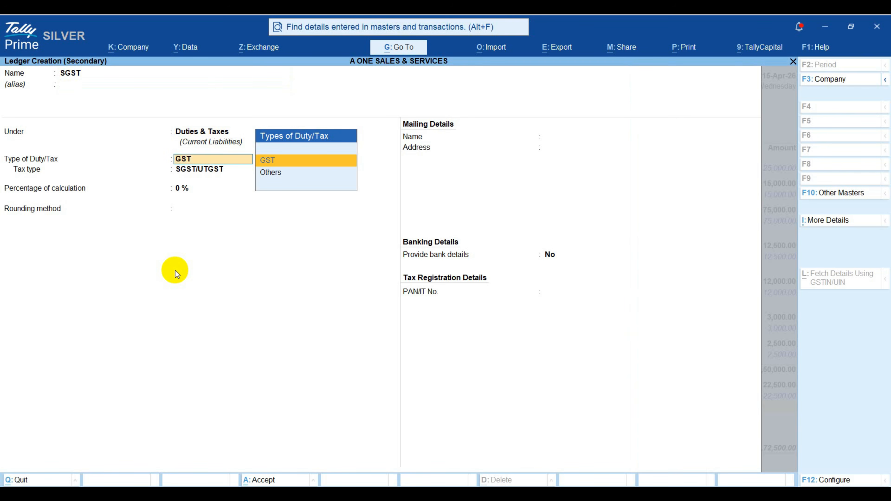
key("Return")
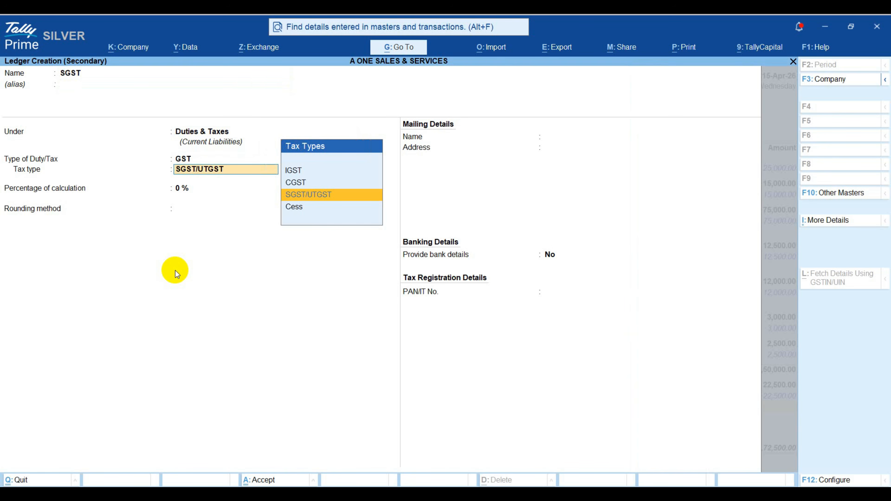
key("Return")
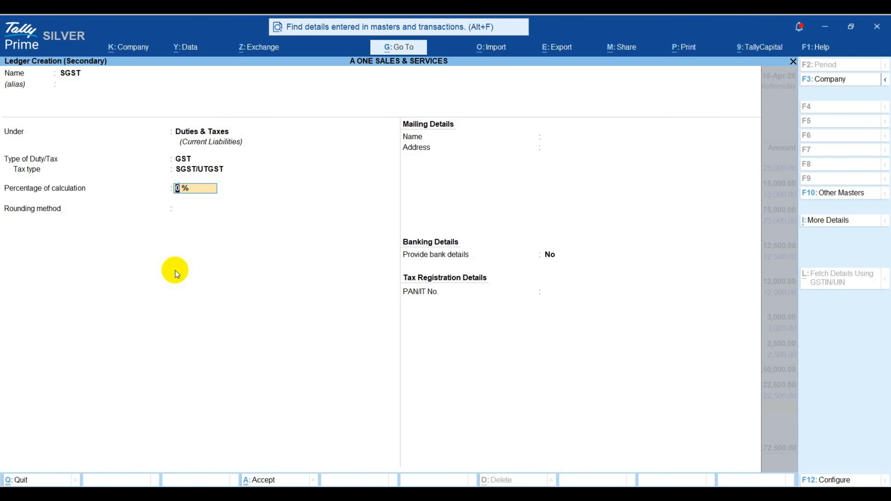
key("Return")
key("Return")
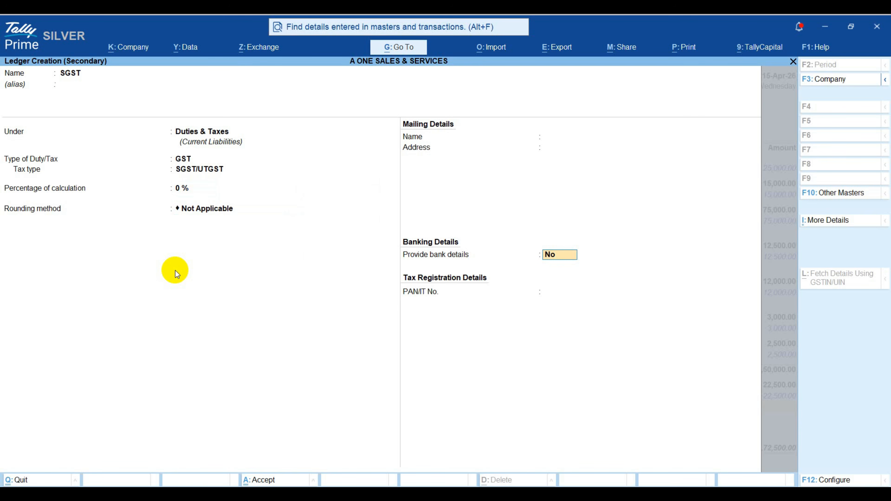
key("Return")
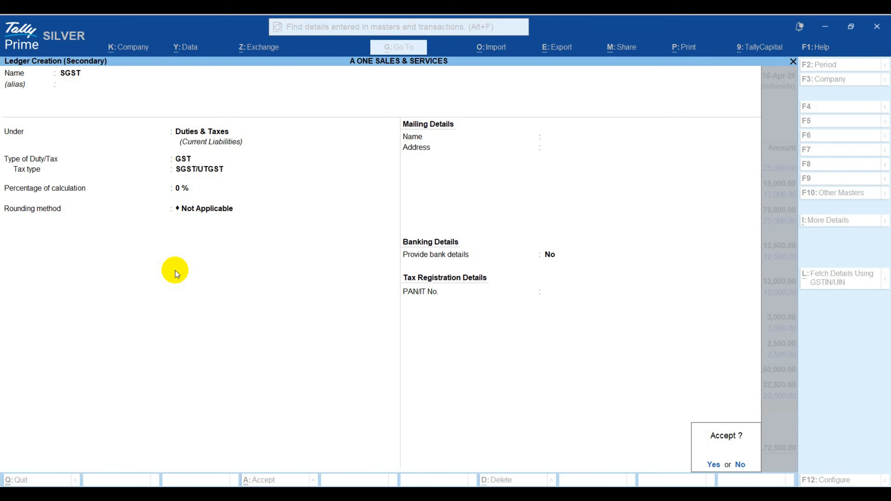
key("Return")
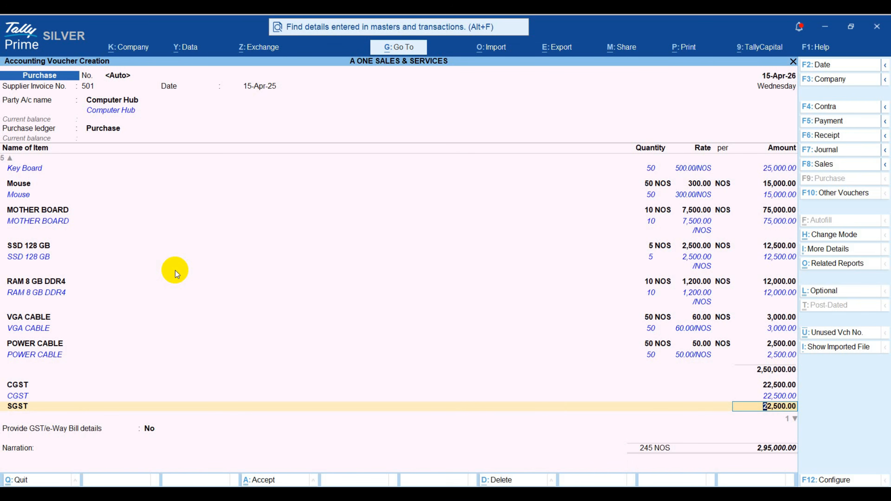
- Keep the SGST amount, end the ledger entries without GST/e-Way Bill details, save the purchase voucher and return to the Gateway of Tally
key("Return")
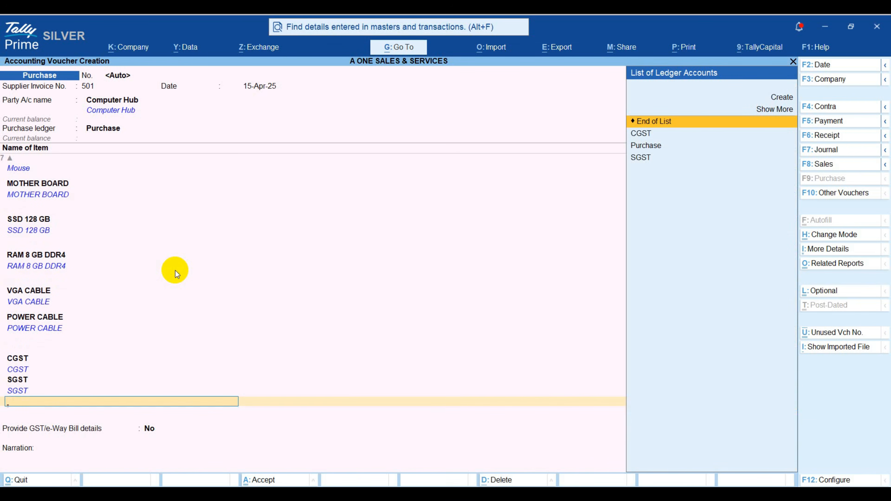
key("Return")
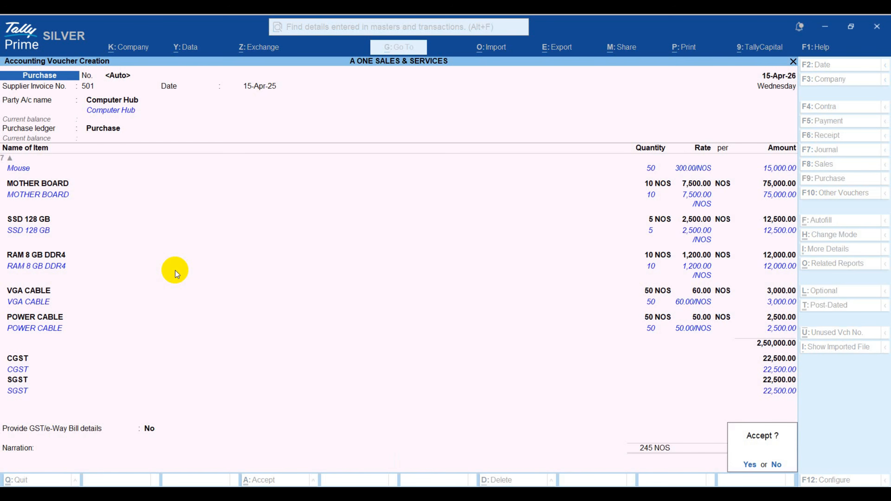
key("Return")
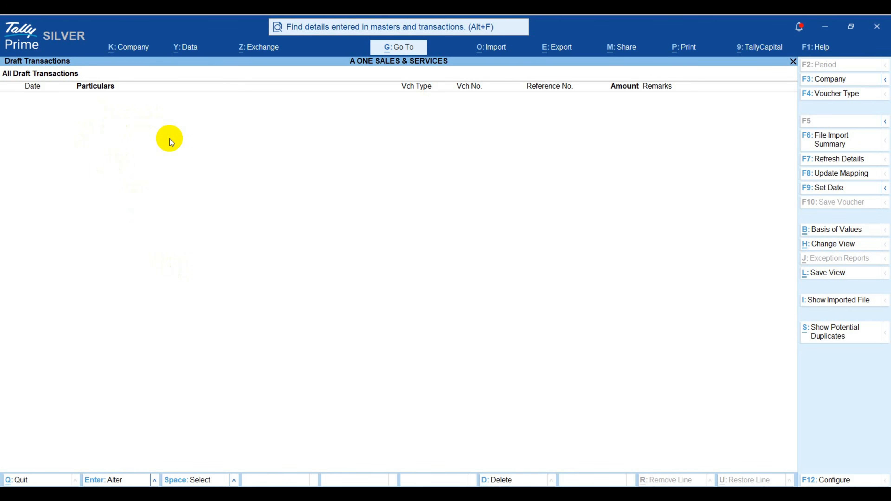
key("Escape")
key("Escape")
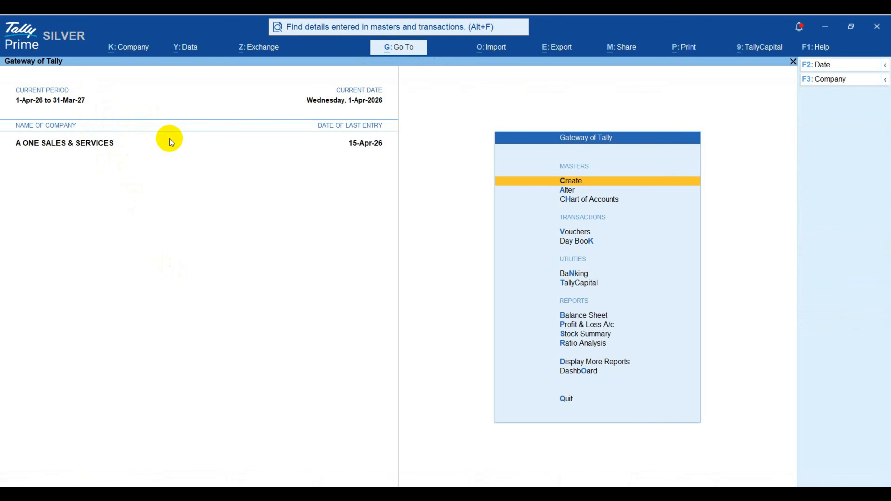
- Open the Day Book of A ONE SALES & SERVICES
key("Down")
key("Down")
key("Down")
key("Down")
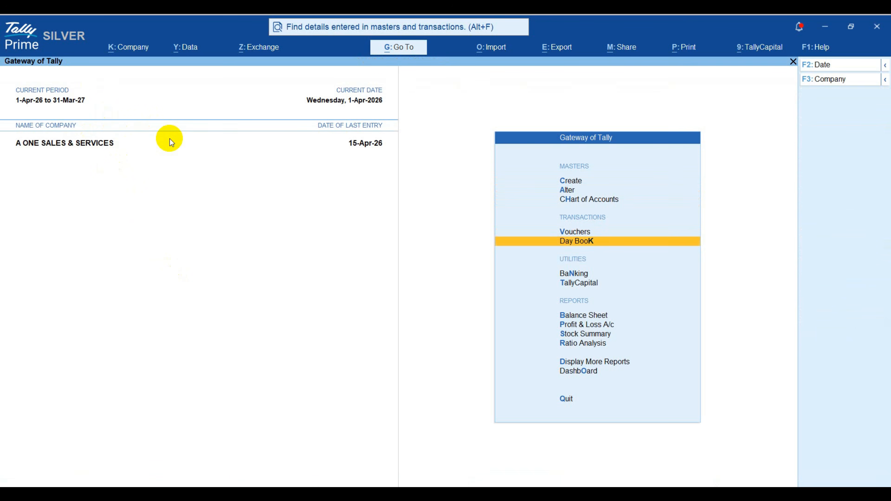
key("Return")
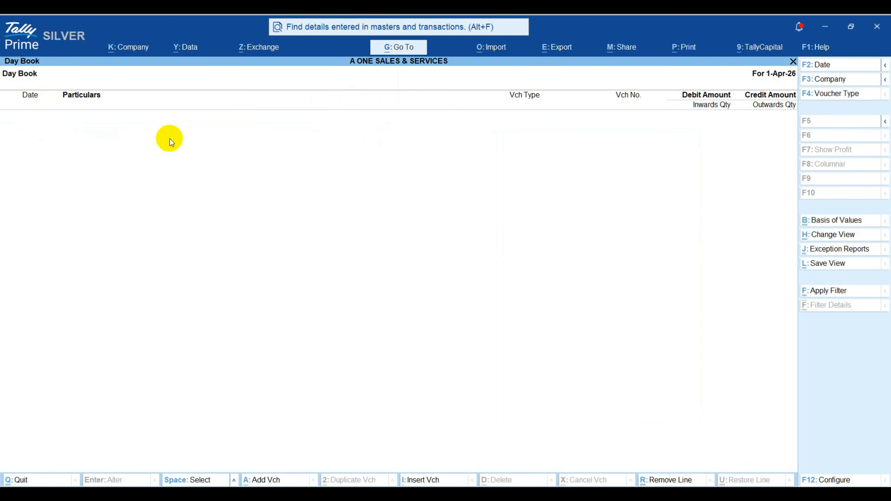
- Show the Day Book for 1-Apr-26 to 15-Apr-26 and open the Computer Hub purchase voucher for review
key("F2")
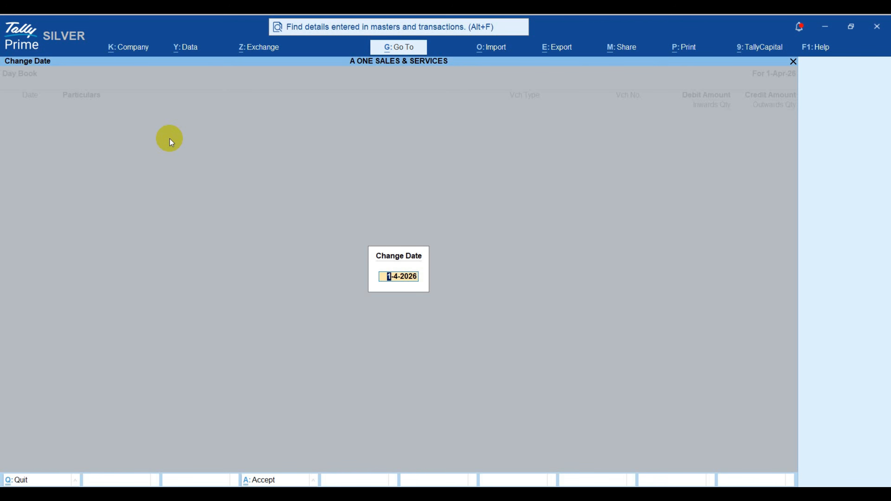
key("BackSpace")
key("Return")
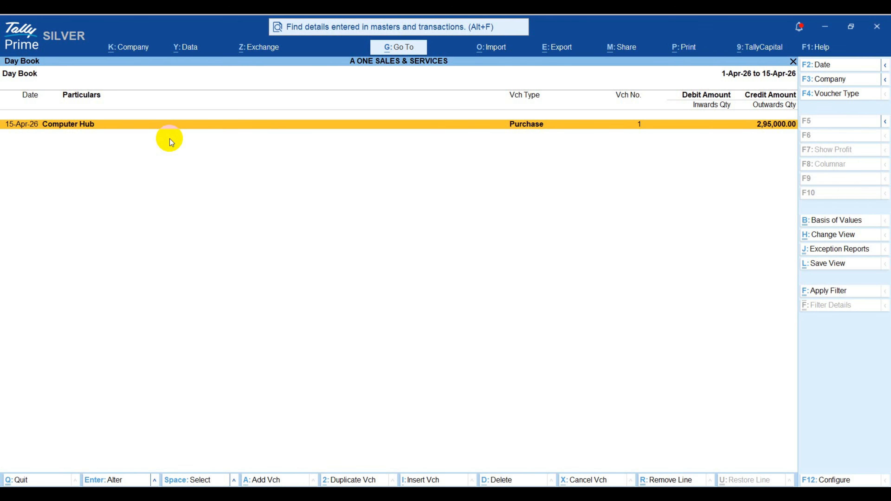
key("Return")
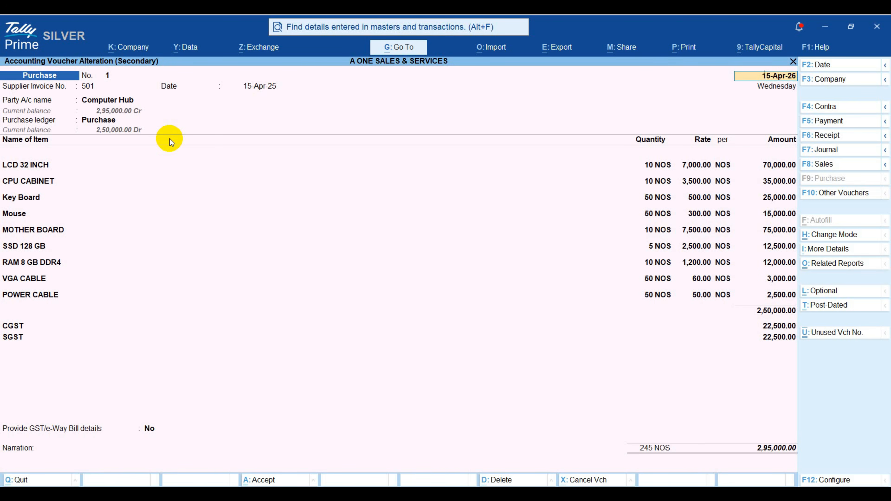